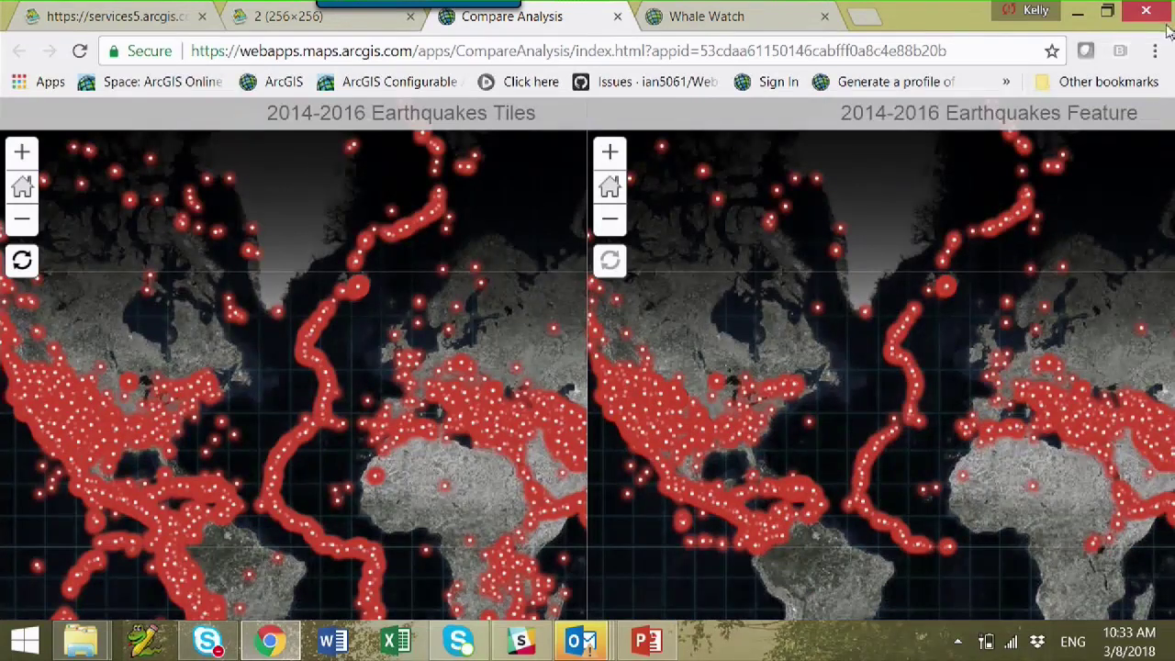
# - Zoom the Compare Analysis page out two levels in Chrome
pyautogui.click(1155, 51)
pyautogui.click(1016, 255)
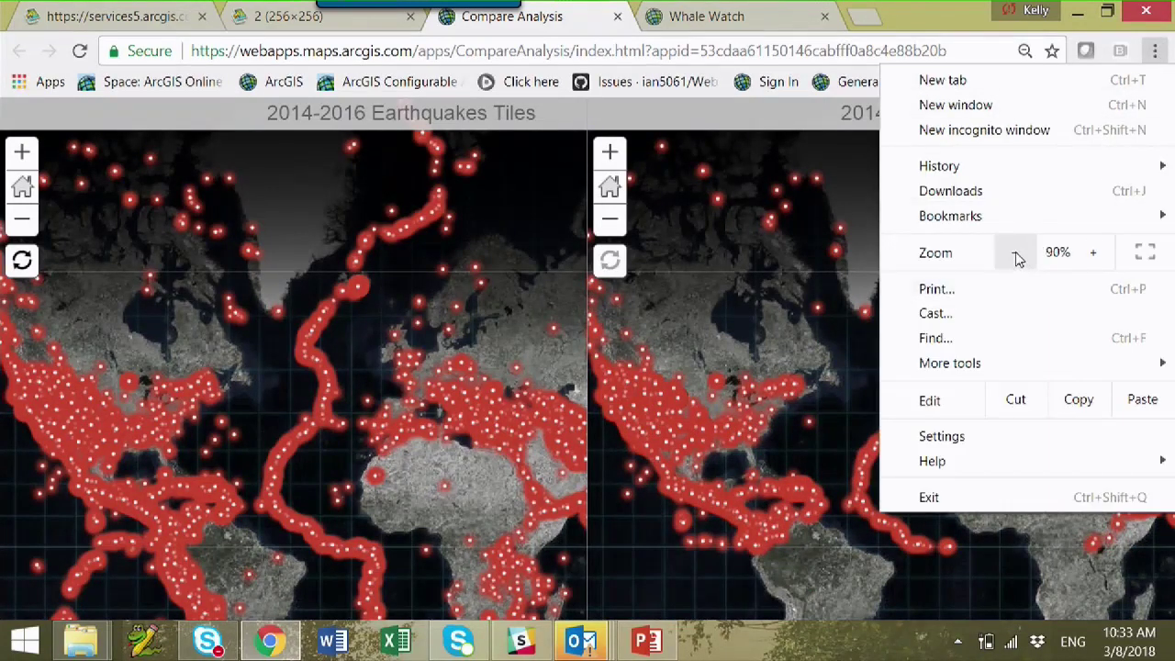
pyautogui.click(1015, 255)
pyautogui.press('Escape')
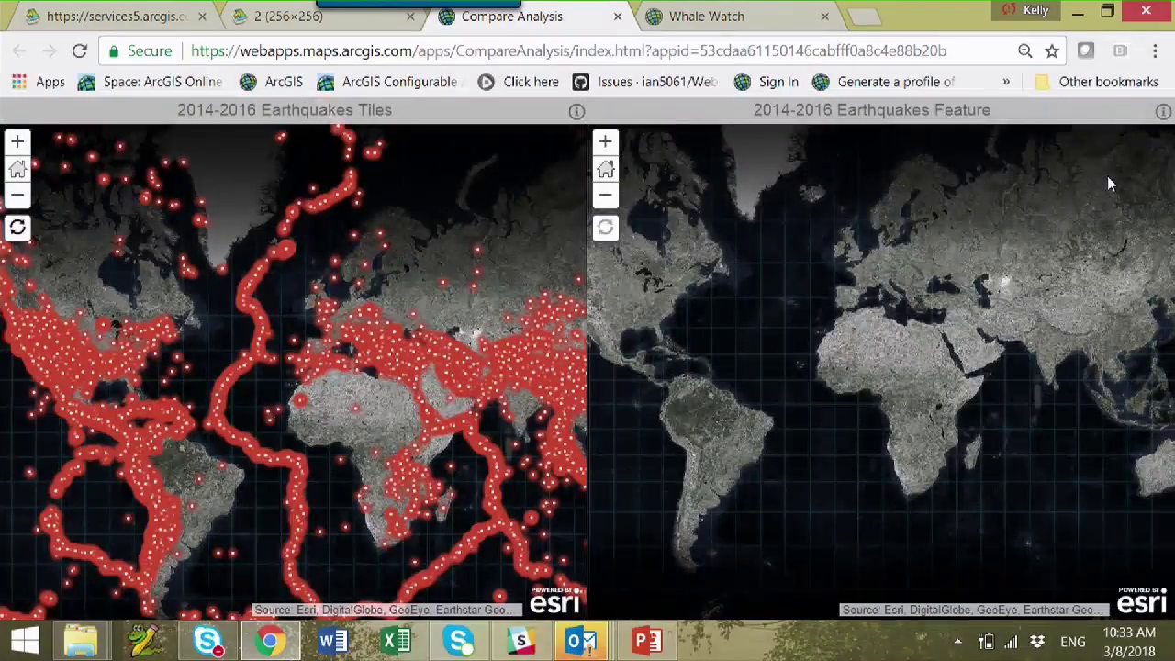
# - Reload the comparison app and show details of the earthquakes near Qazvin and Omisalj
pyautogui.click(936, 52)
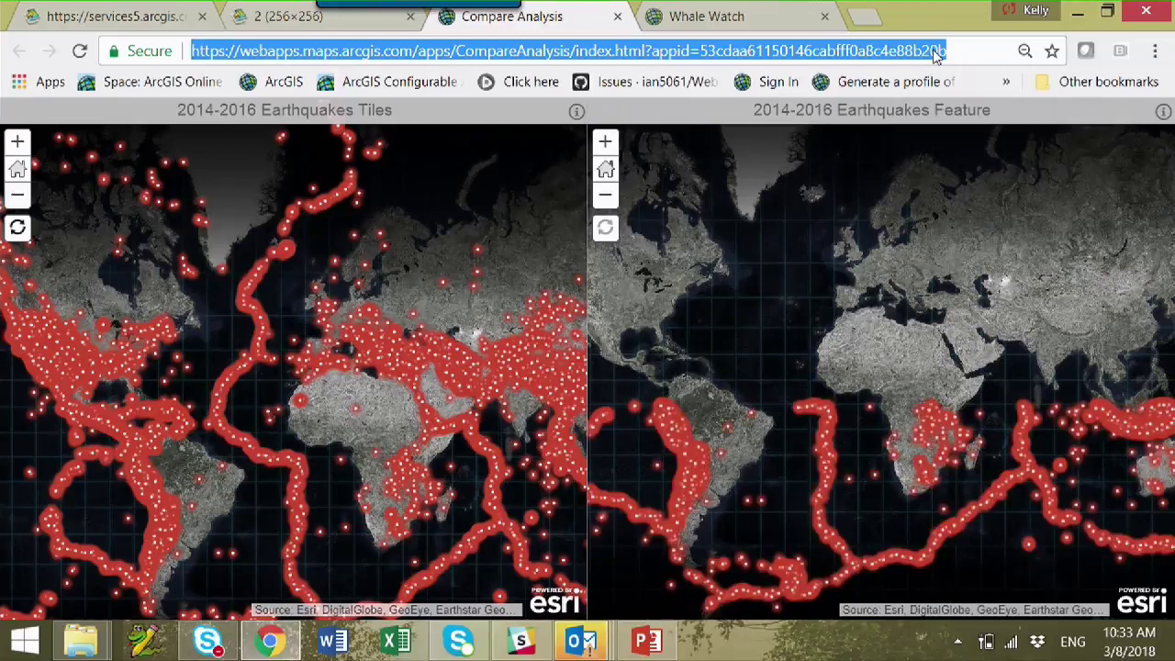
pyautogui.press('Return')
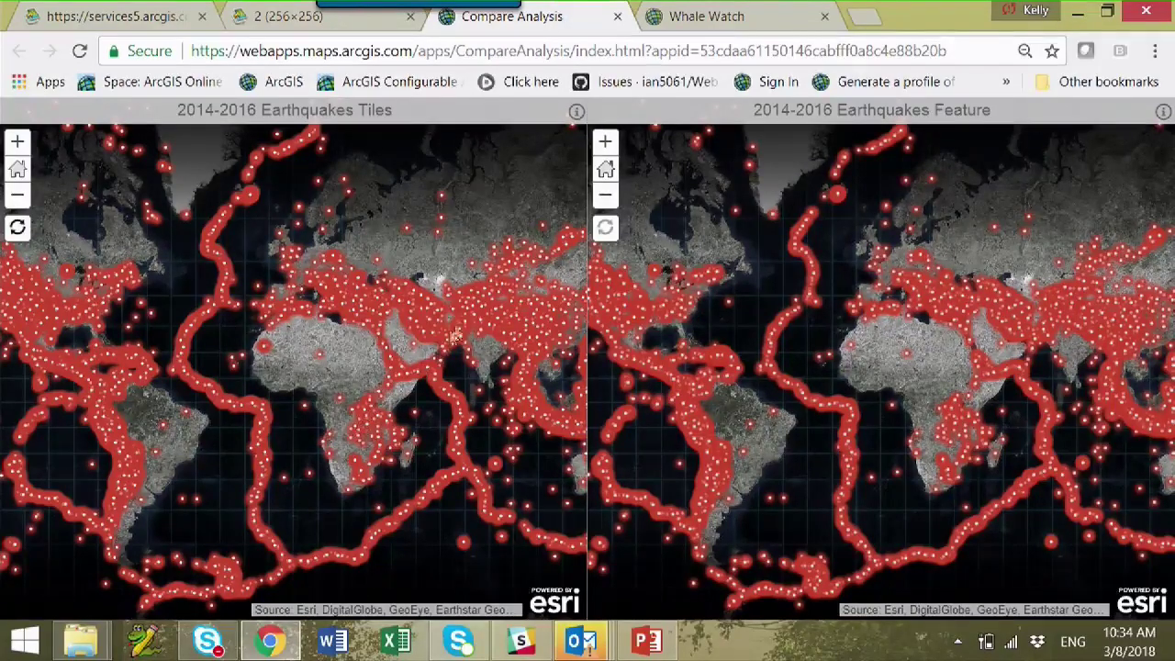
pyautogui.click(417, 315)
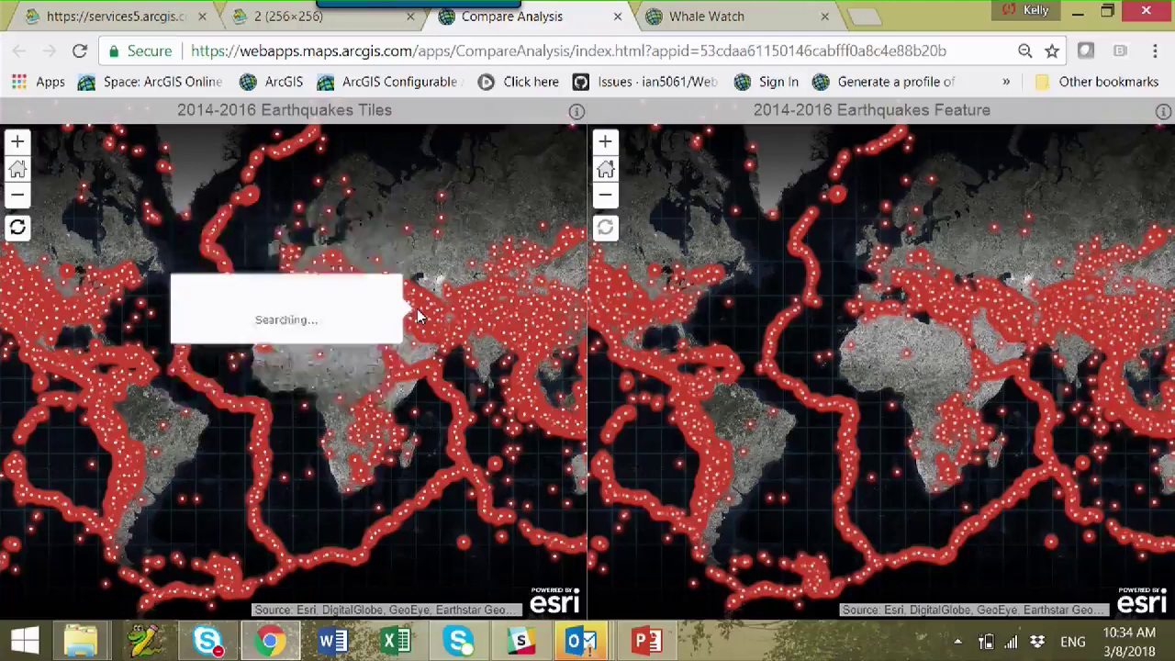
pyautogui.click(916, 287)
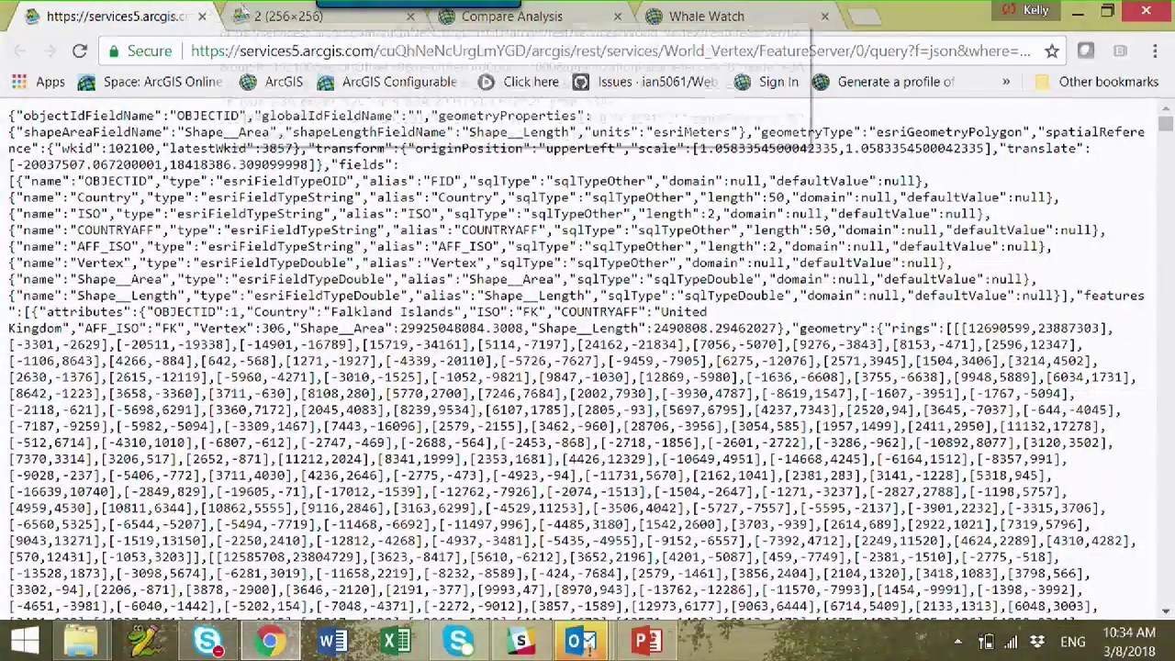
# - Reload the World_Vertex MapServer tile 2/1/2 image, then return to PowerPoint's slide 7
pyautogui.click(275, 17)
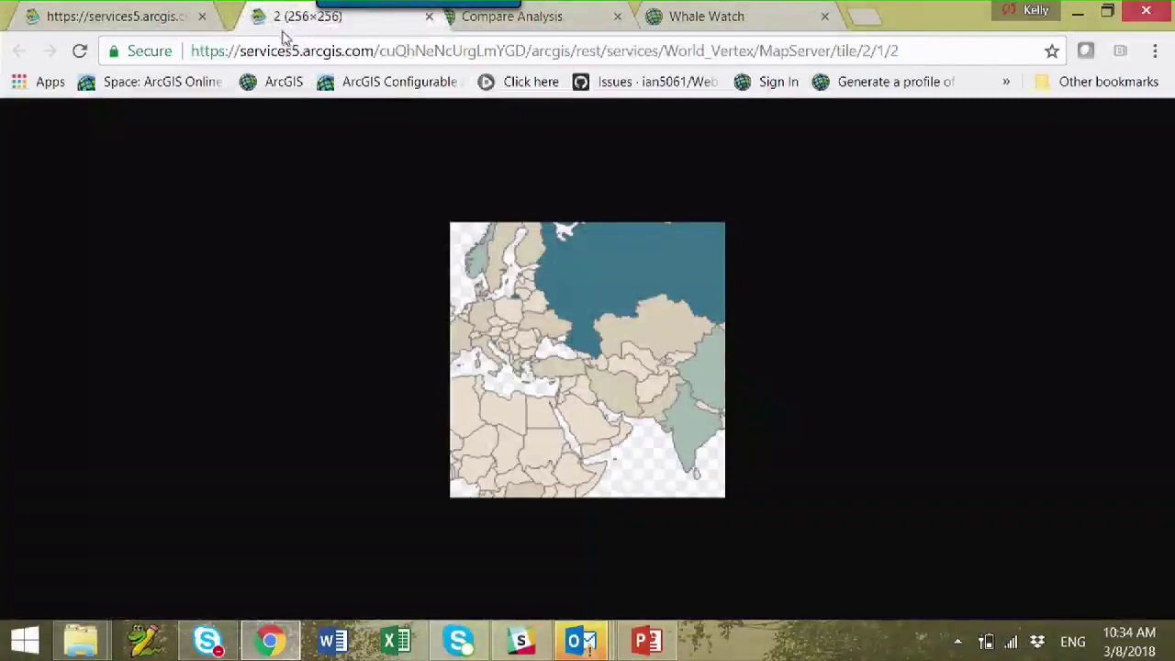
pyautogui.press('Return')
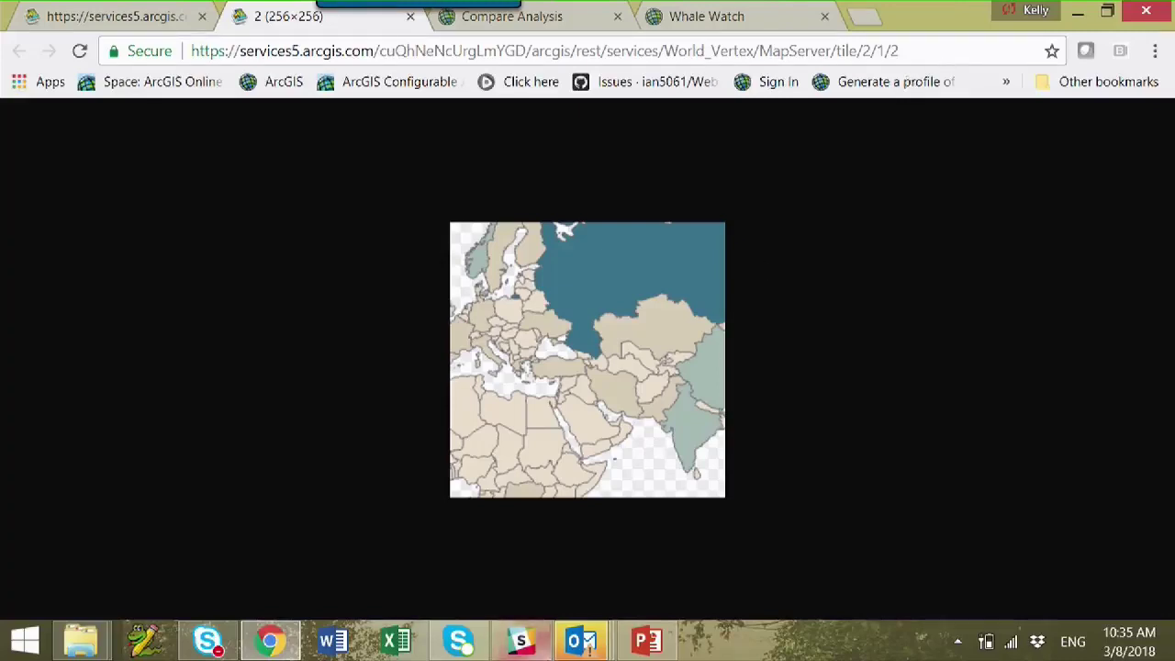
pyautogui.click(649, 642)
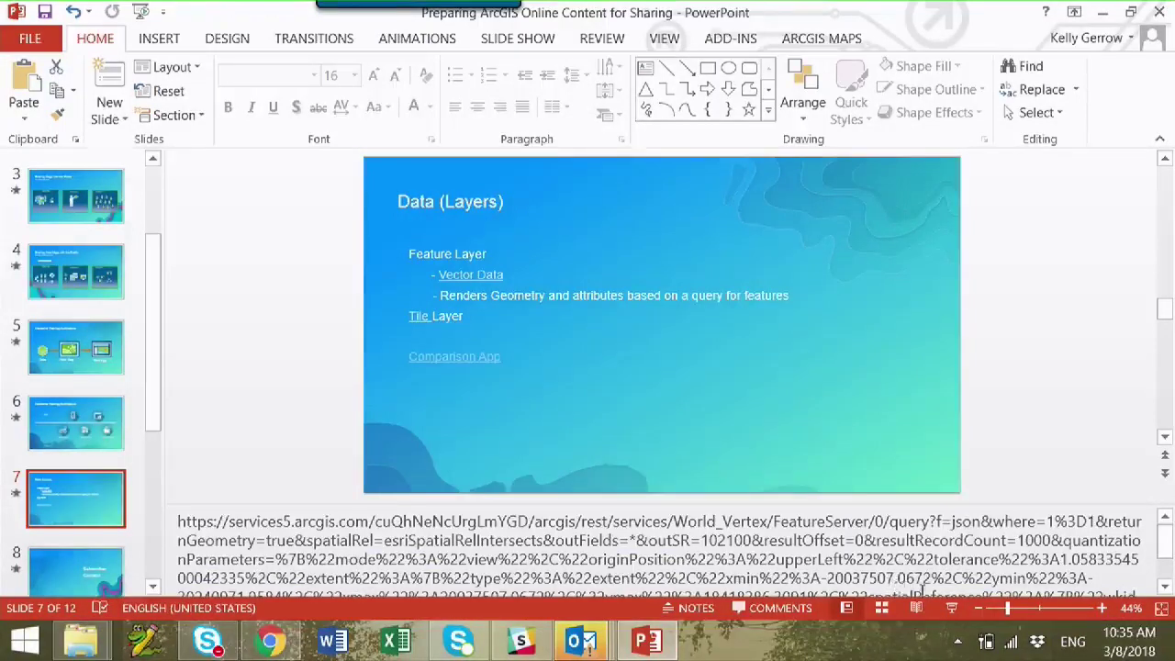
# - Start the PowerPoint slide show from the status bar
pyautogui.click(951, 607)
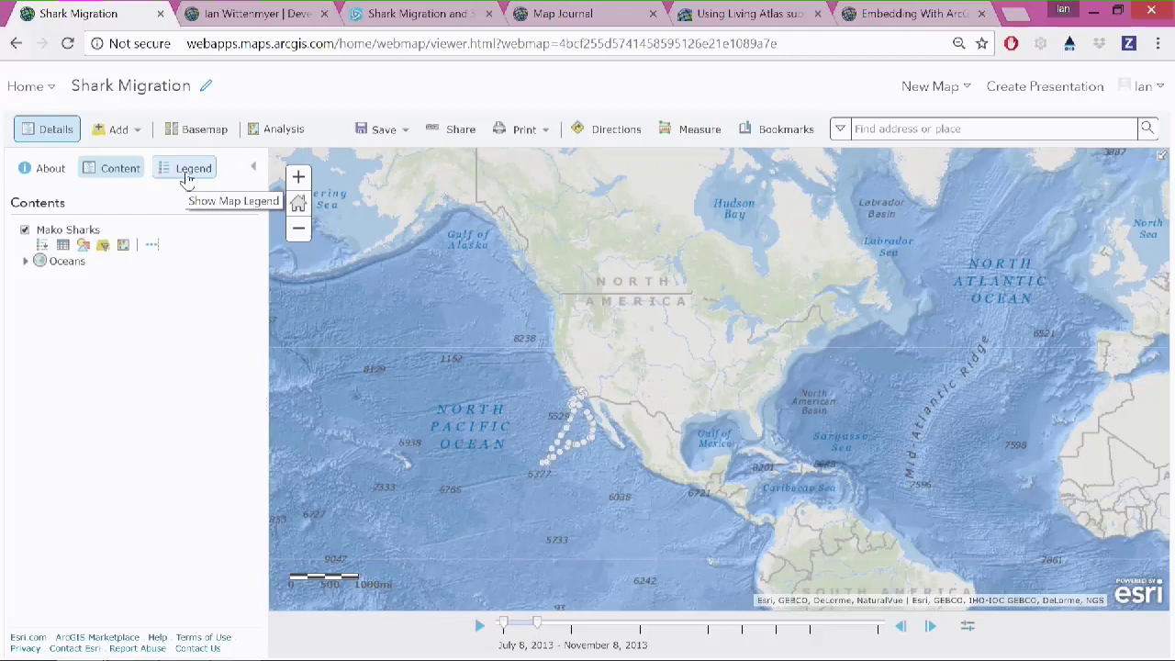
# - Search Living Atlas for 'sea surface' and add the Sea Surface Temperature (°C) layer
pyautogui.click(128, 135)
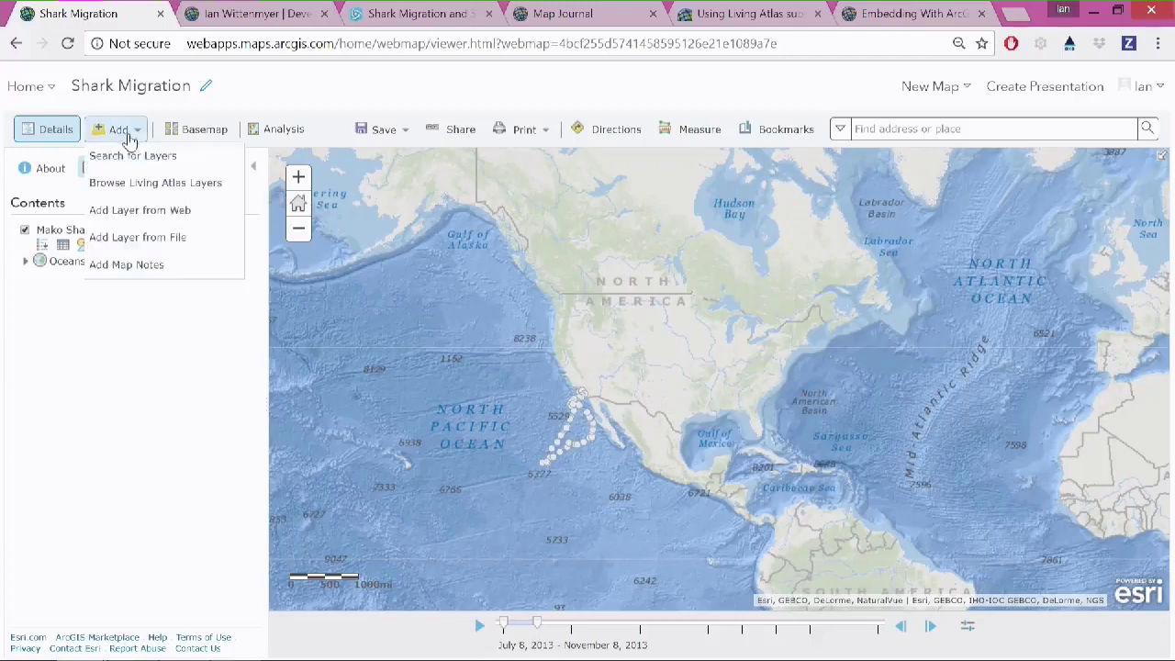
pyautogui.click(136, 158)
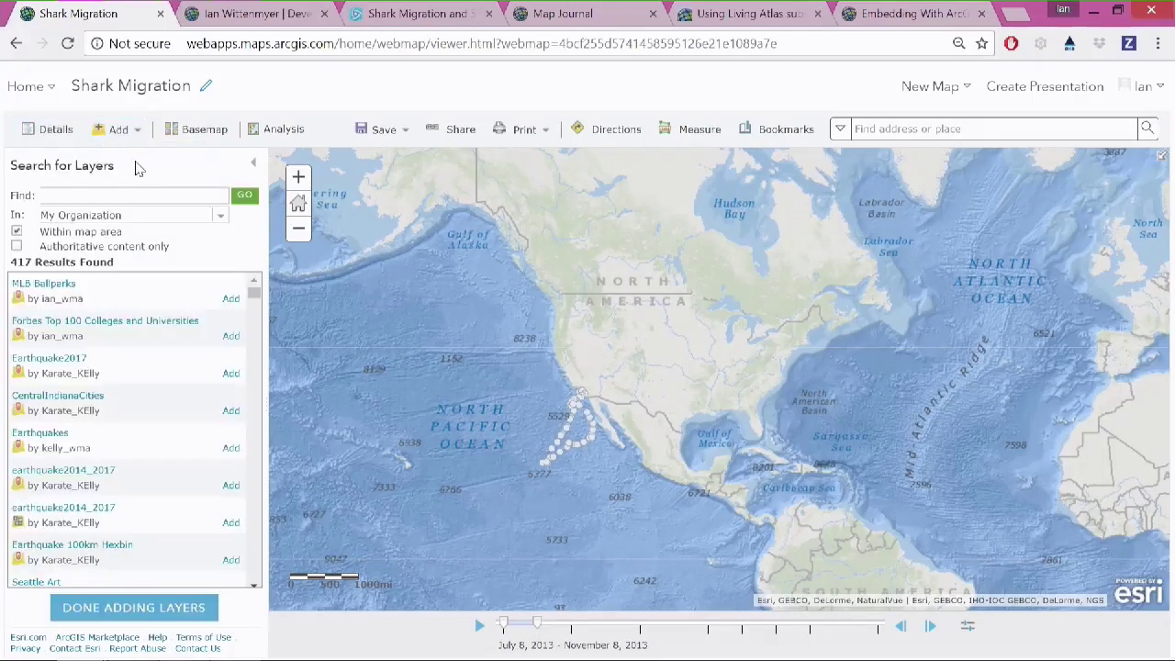
pyautogui.click(217, 217)
pyautogui.click(181, 297)
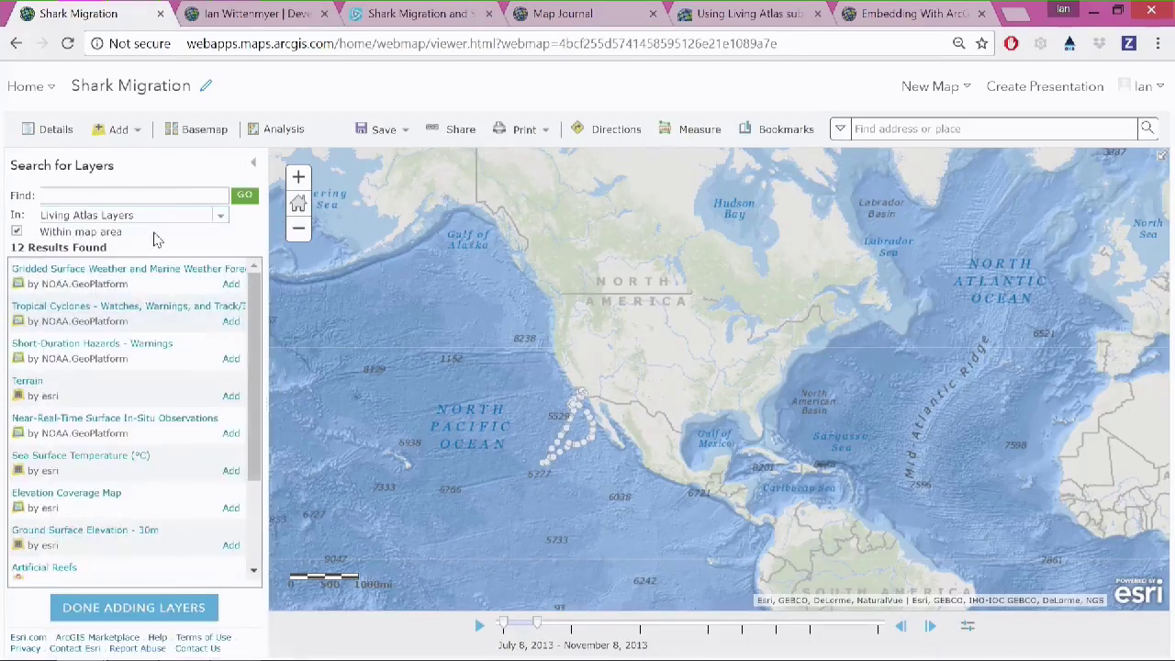
pyautogui.click(157, 191)
pyautogui.write('sea surface')
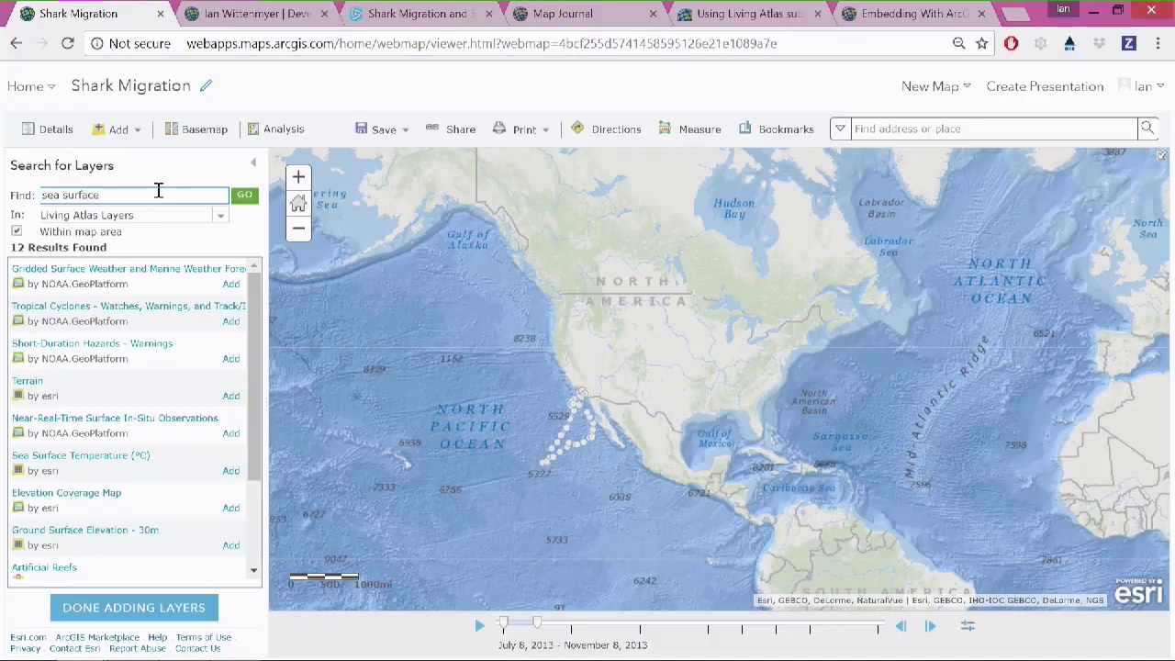
pyautogui.press('Return')
pyautogui.click(147, 457)
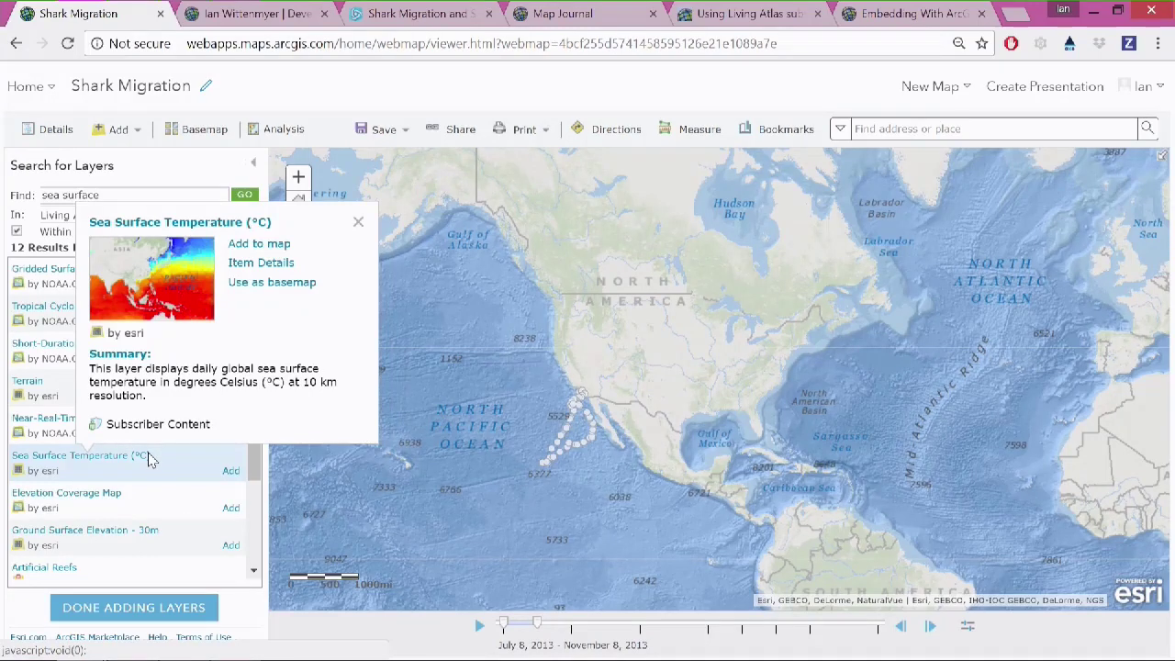
pyautogui.click(358, 225)
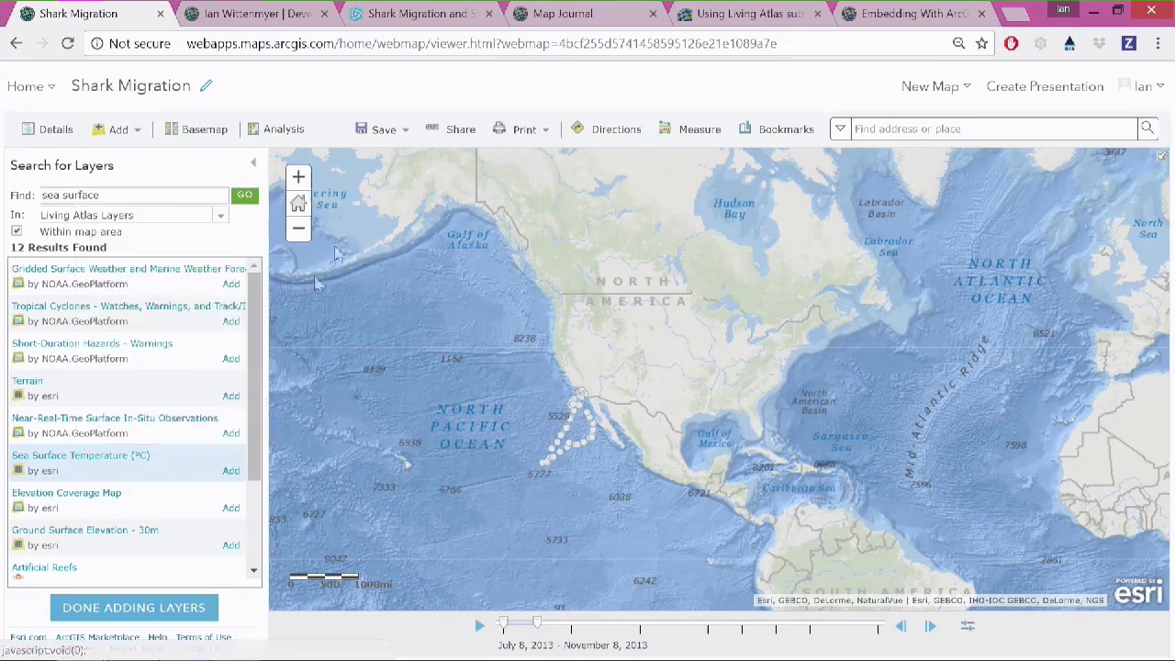
pyautogui.click(231, 470)
pyautogui.click(173, 604)
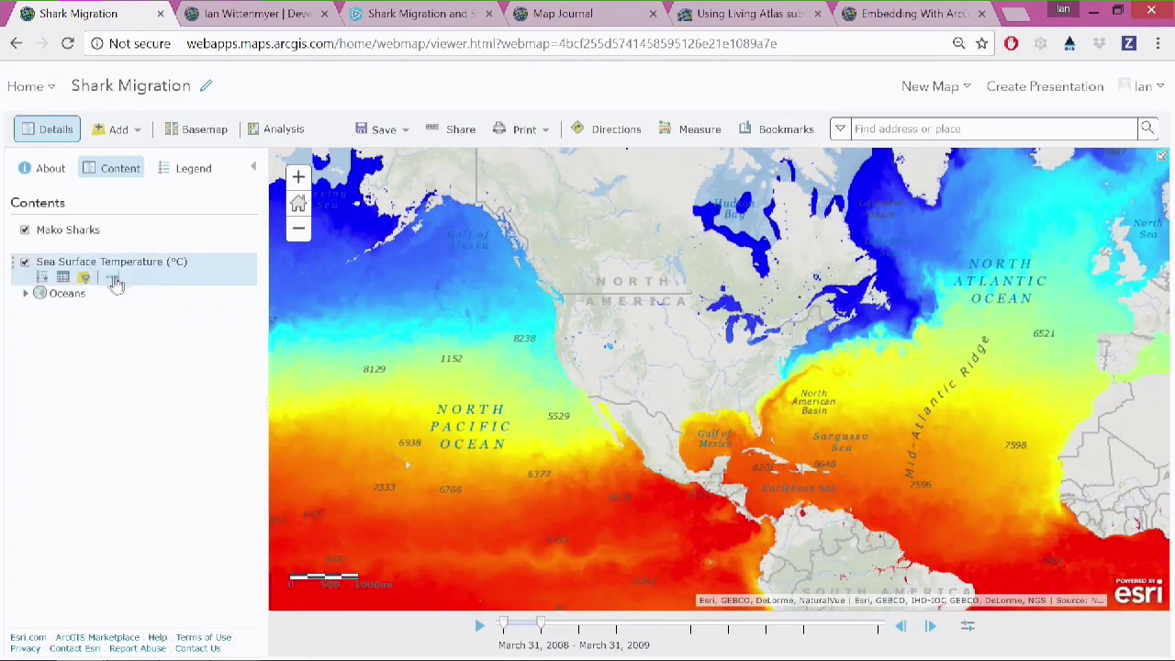
# - Set the Sea Surface Temperature layer's transparency to about 55%
pyautogui.click(111, 277)
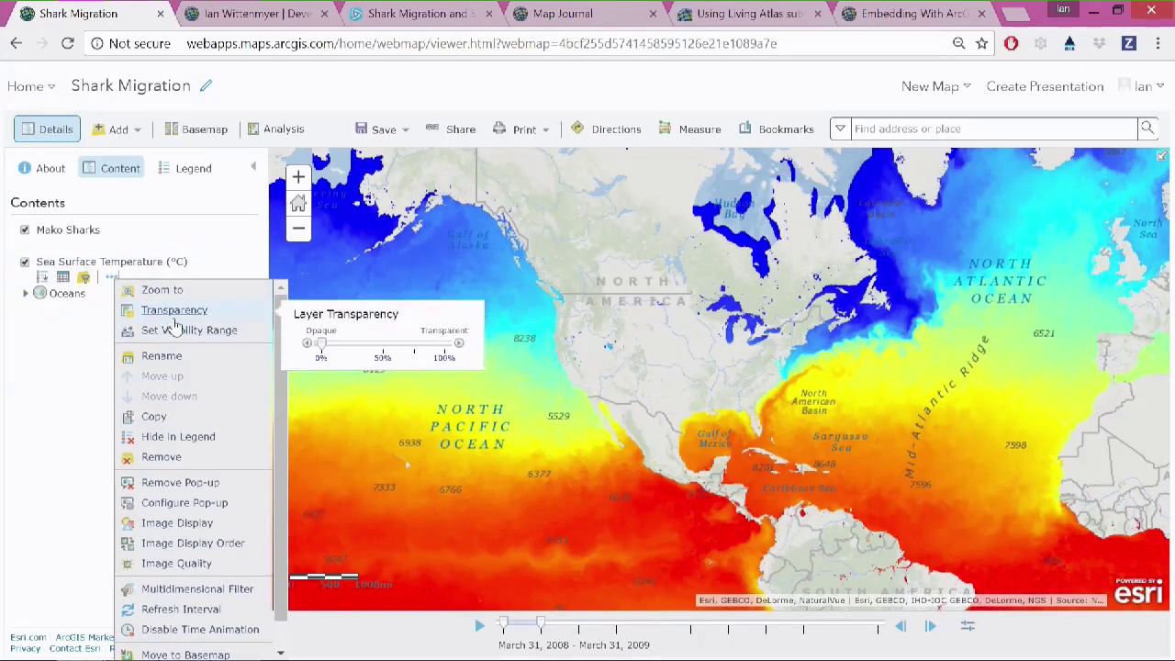
pyautogui.moveTo(241, 314)
pyautogui.moveTo(321, 347); pyautogui.dragTo(389, 347)
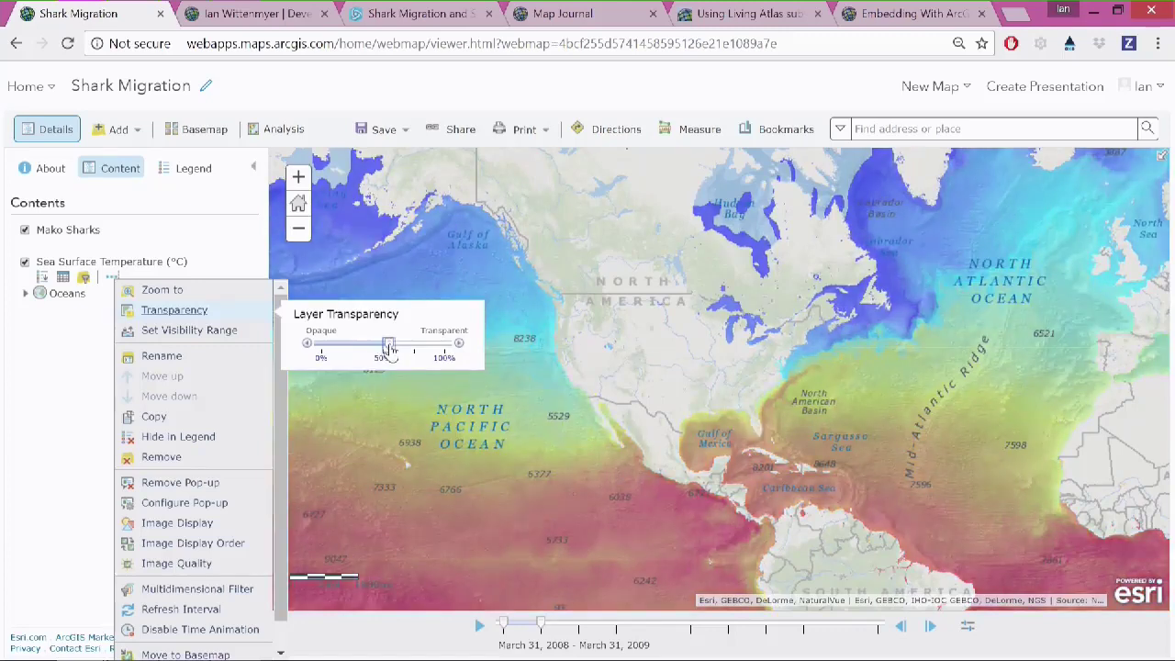
pyautogui.click(384, 134)
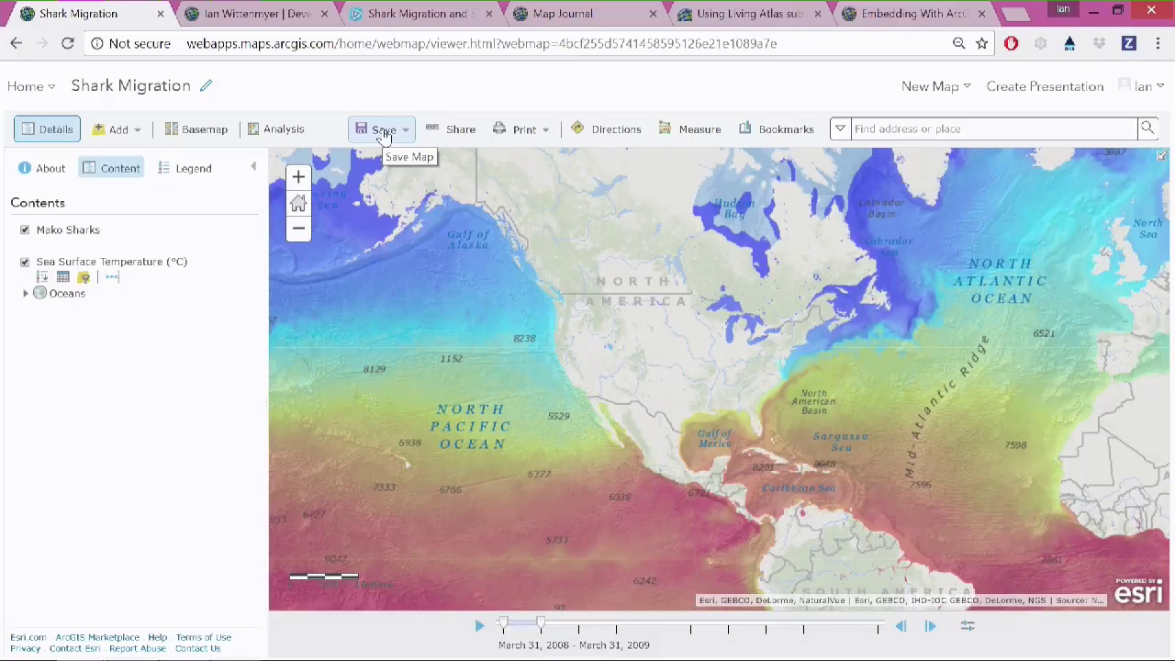
# - Save the Shark Migration map and share it publicly with everyone
pyautogui.click(384, 134)
pyautogui.click(382, 154)
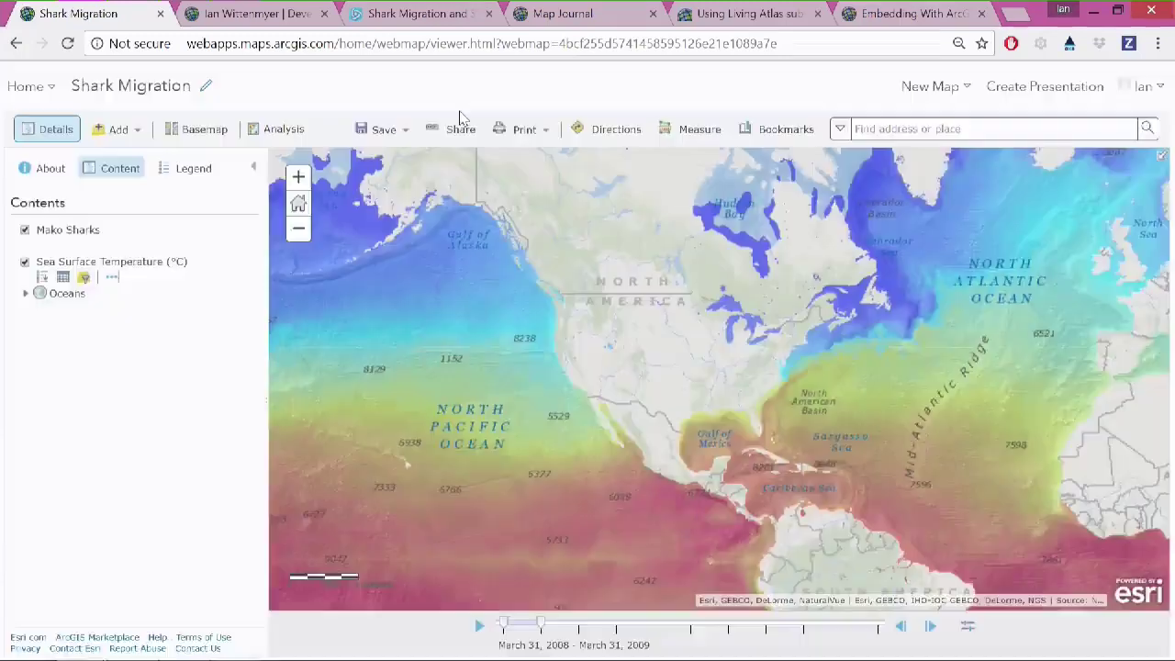
pyautogui.click(459, 125)
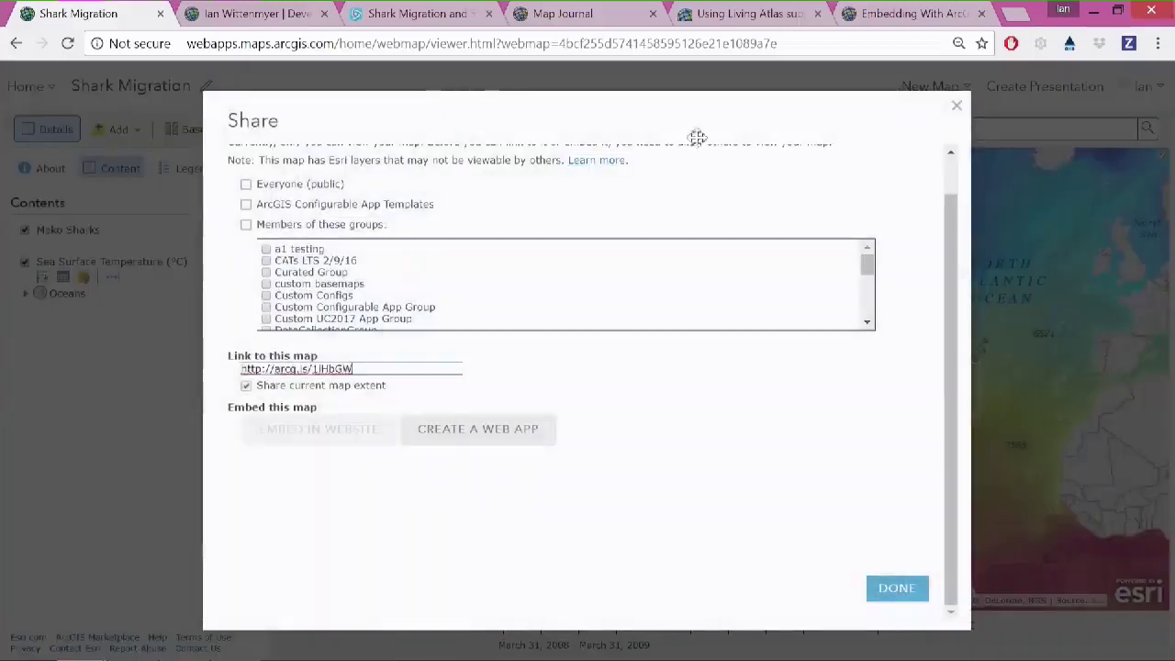
pyautogui.scroll(1, 602, 198)
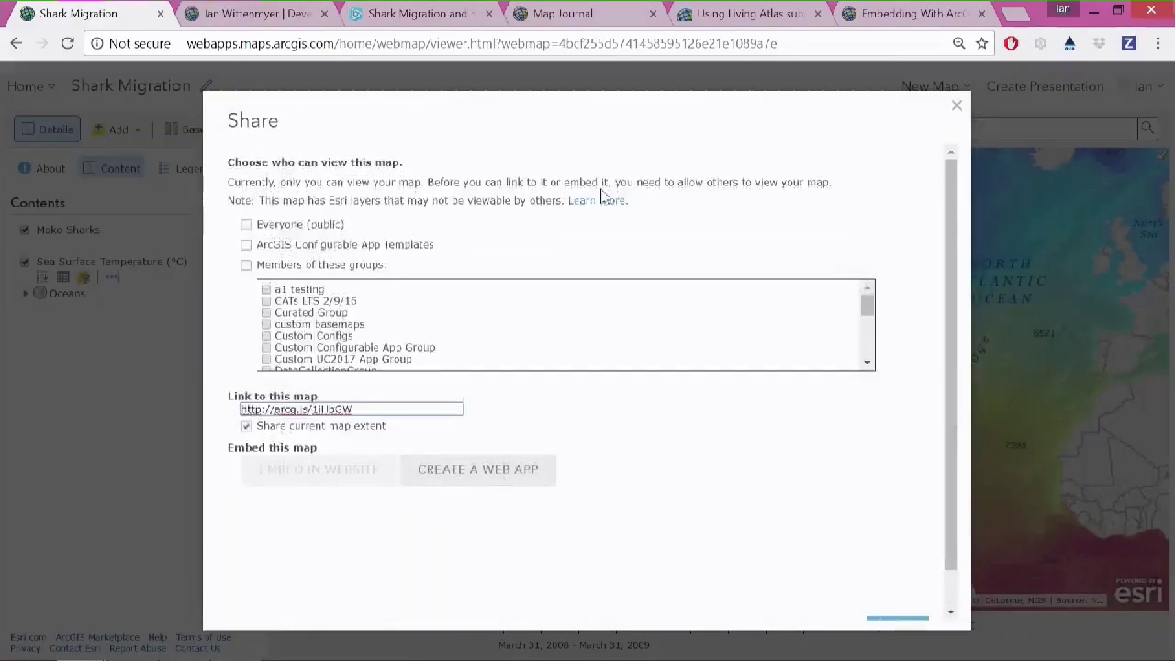
pyautogui.click(246, 225)
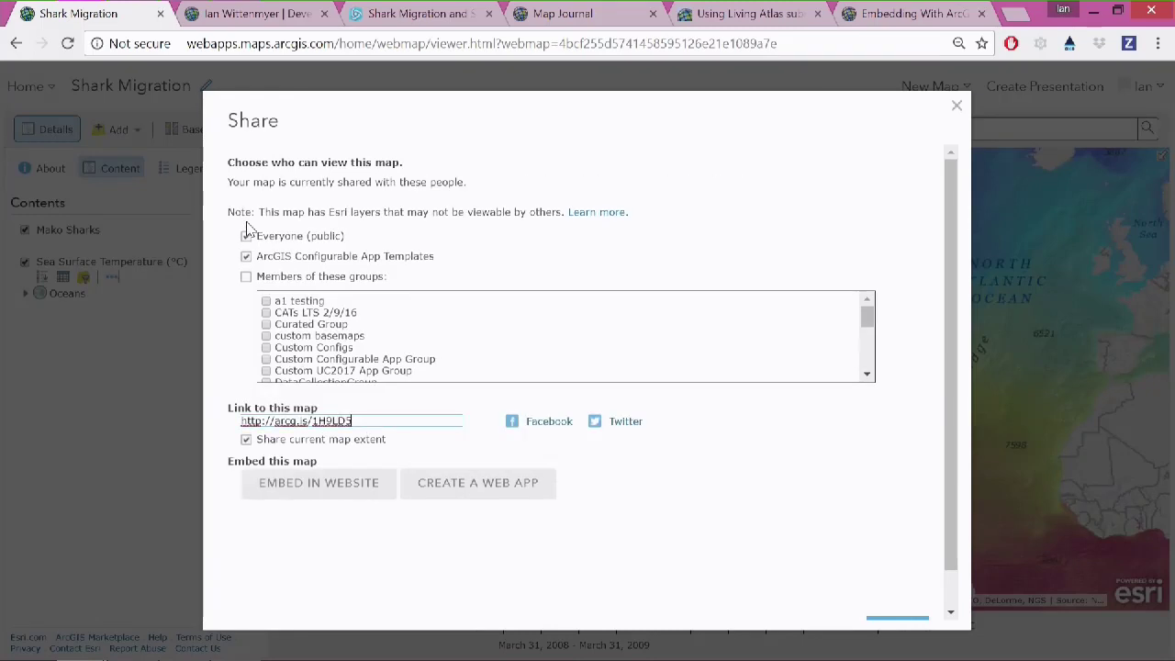
# - Create a Time Aware web app, ending its title in '-time' and keeping tags and summary
pyautogui.click(477, 484)
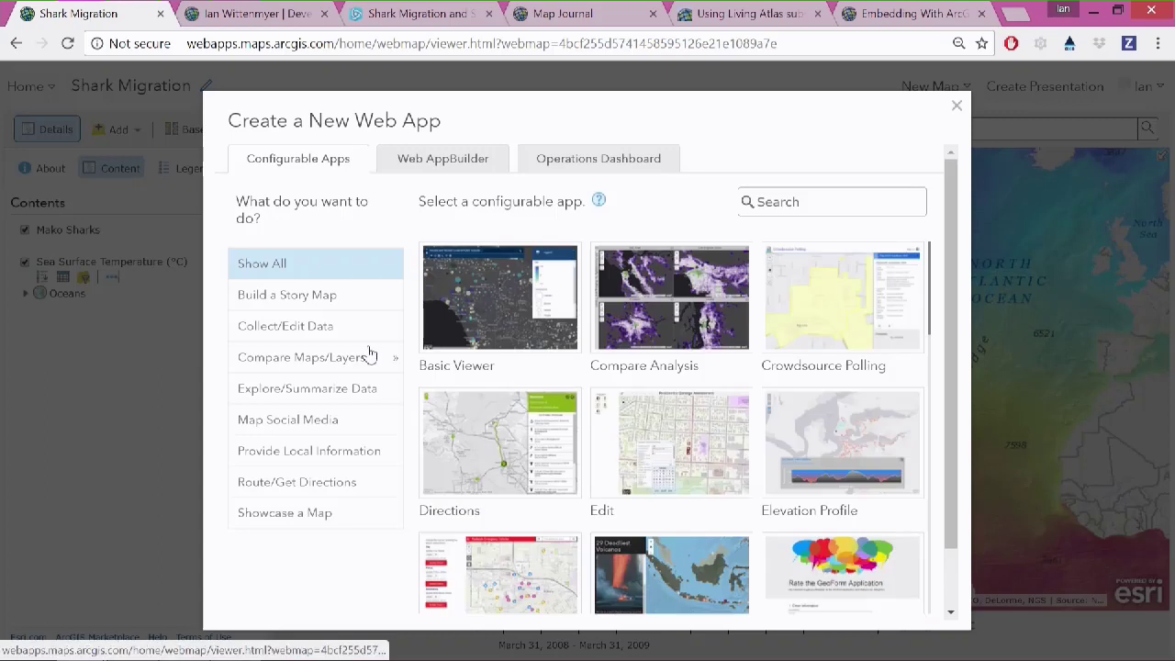
pyautogui.click(322, 388)
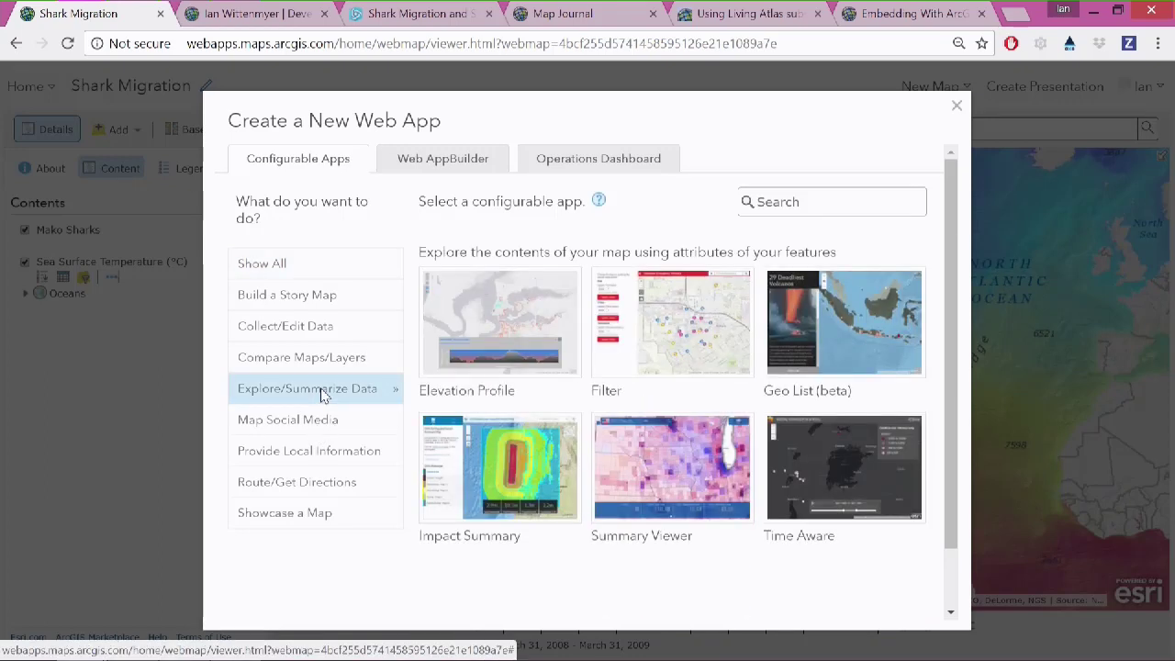
pyautogui.click(844, 467)
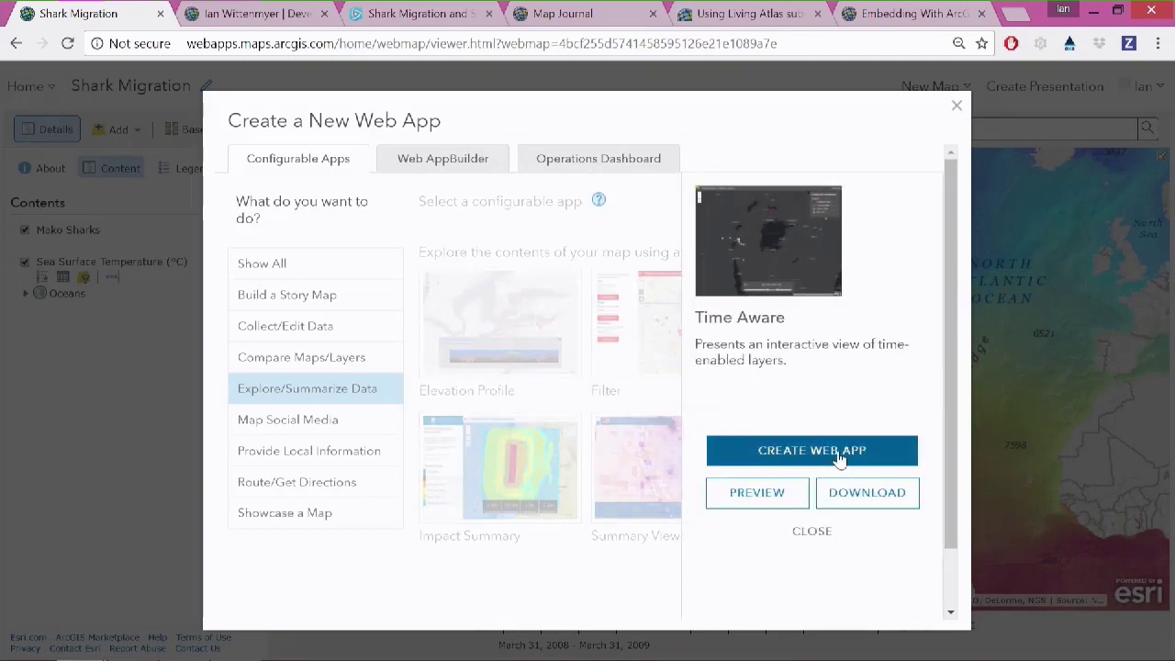
pyautogui.click(839, 459)
pyautogui.click(723, 210)
pyautogui.press('BackSpace')
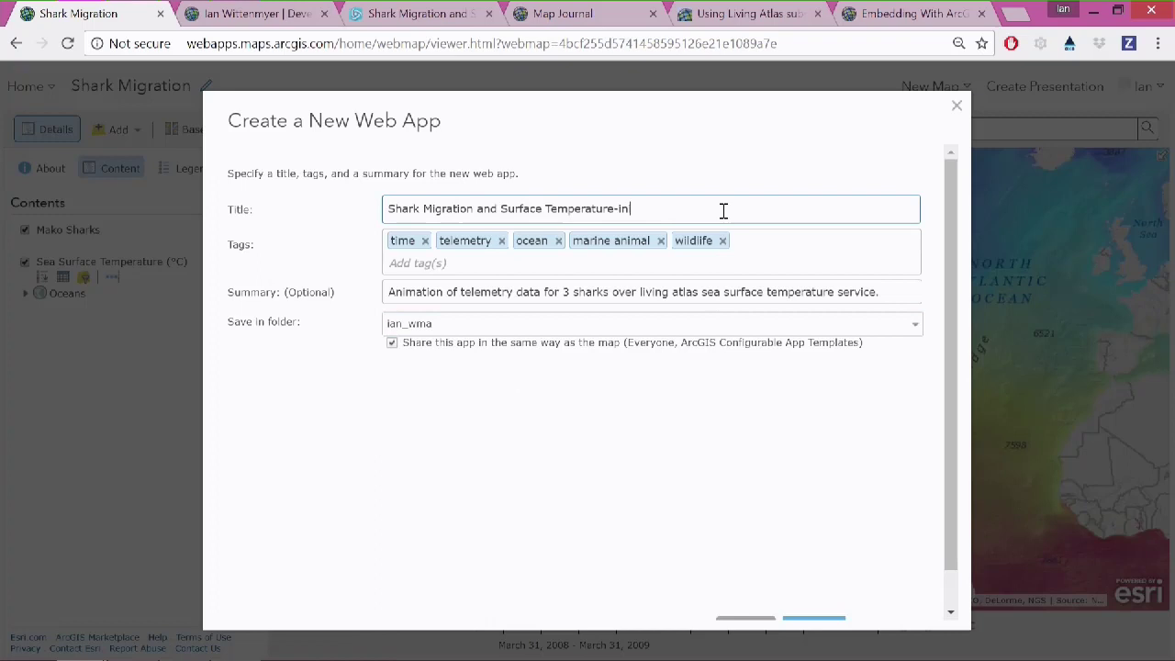
pyautogui.press('BackSpace')
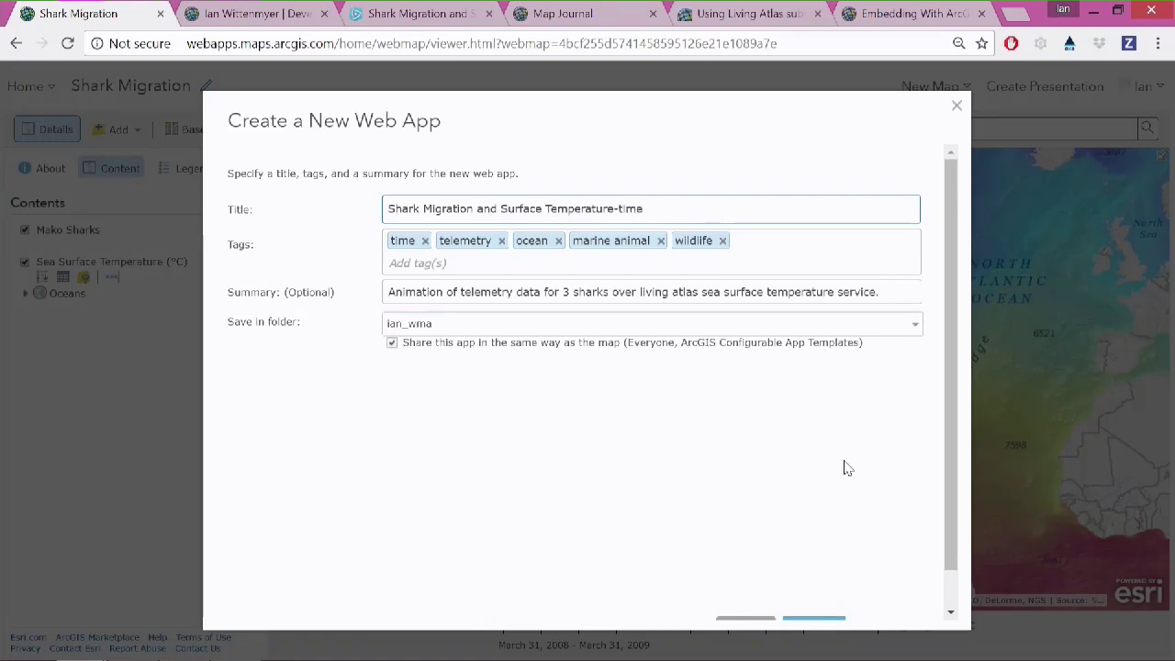
pyautogui.click(820, 620)
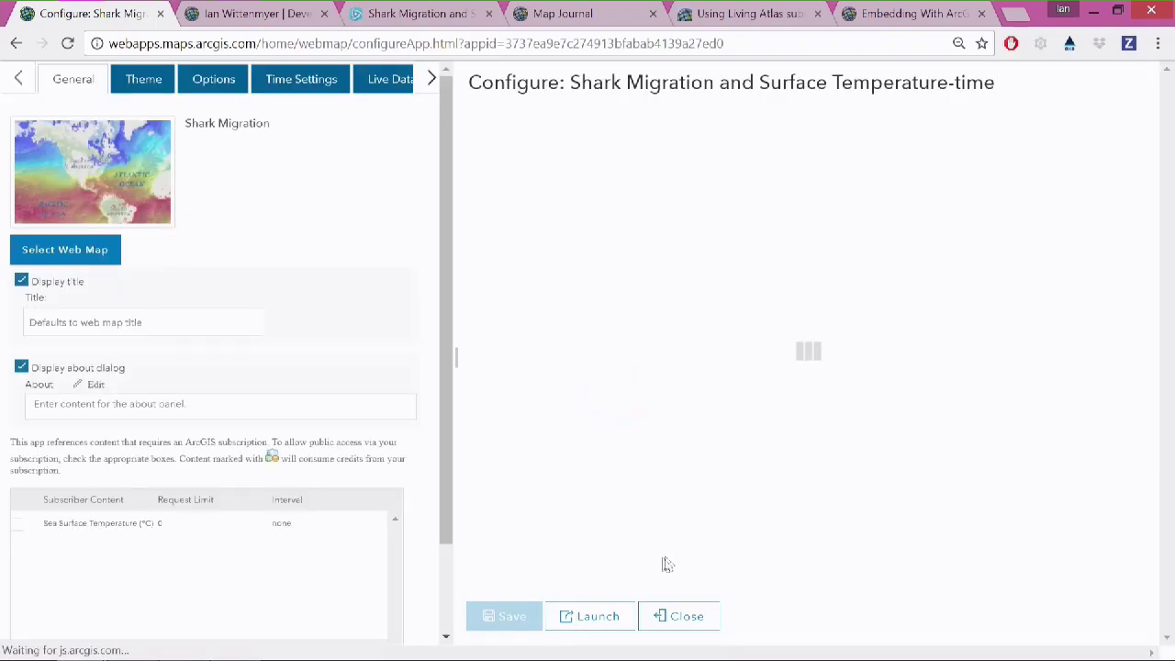
# - Tick public access for the Sea Surface Temperature subscriber content on General and save
pyautogui.moveTo(444, 458); pyautogui.dragTo(443, 516)
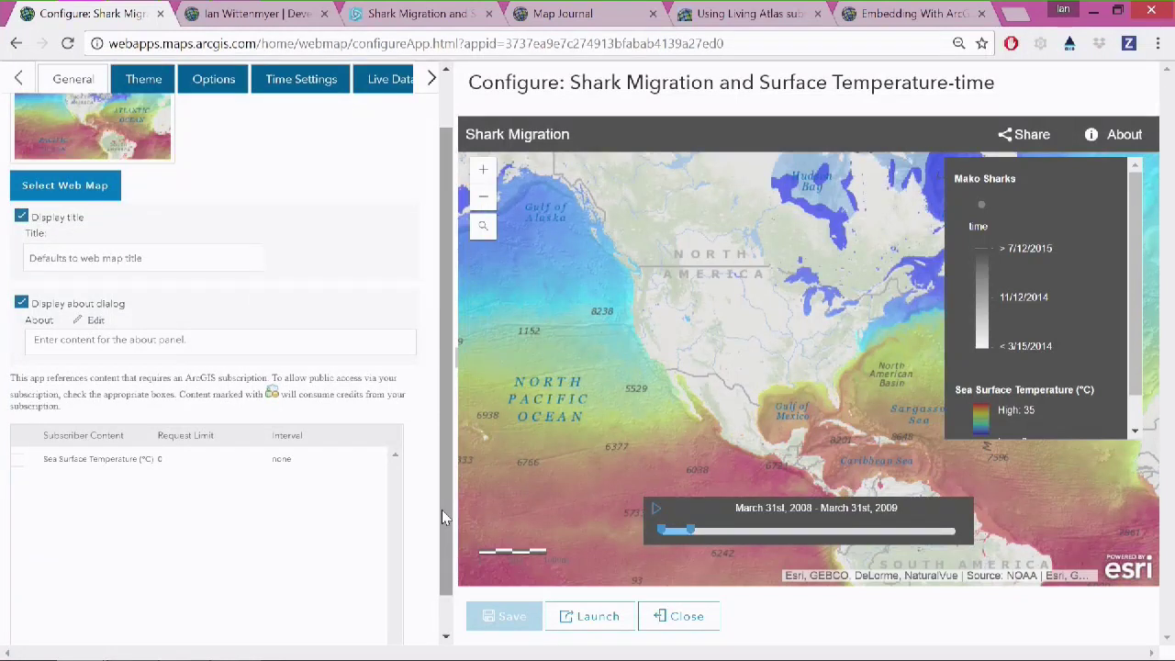
pyautogui.moveTo(441, 509); pyautogui.dragTo(442, 538)
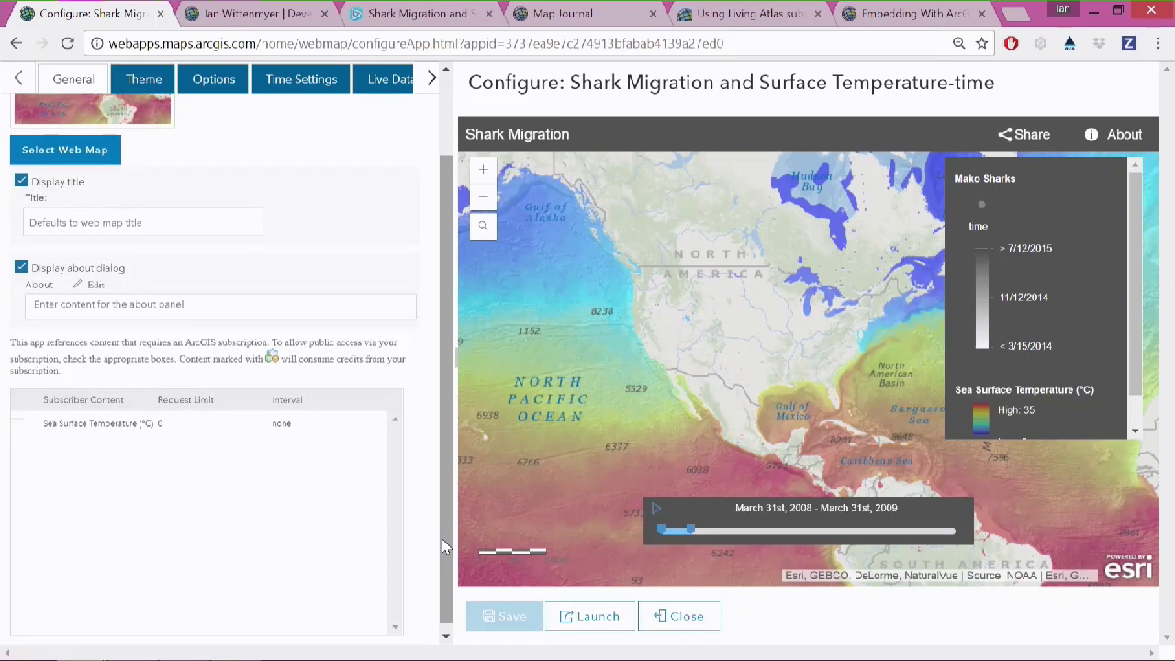
pyautogui.click(22, 430)
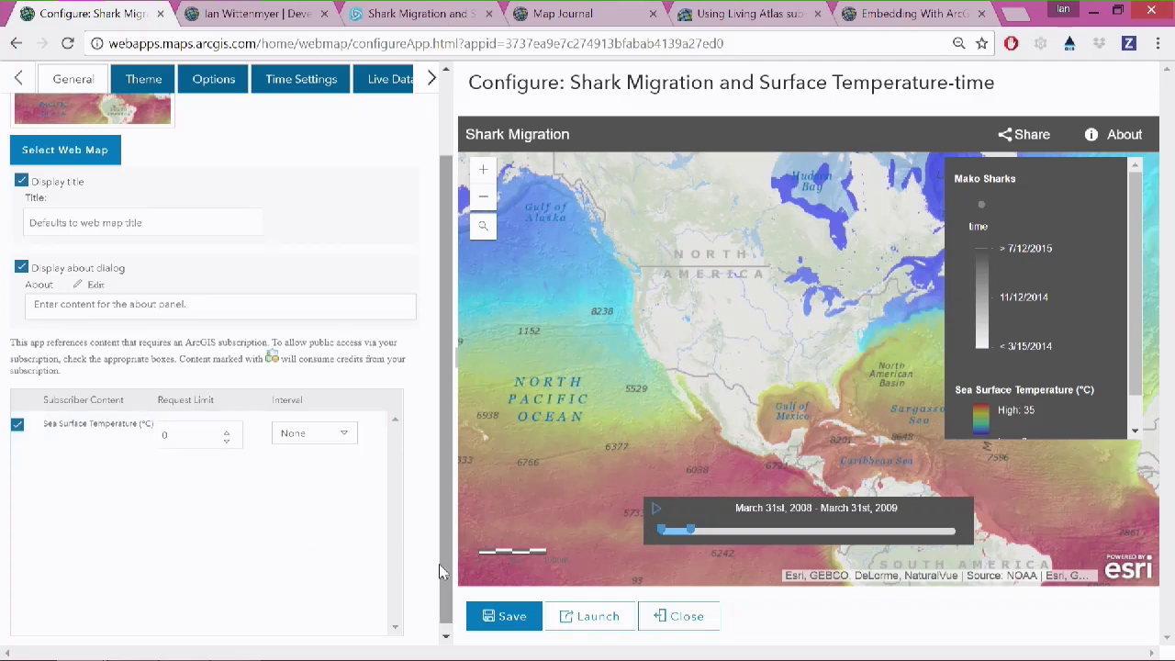
pyautogui.click(496, 621)
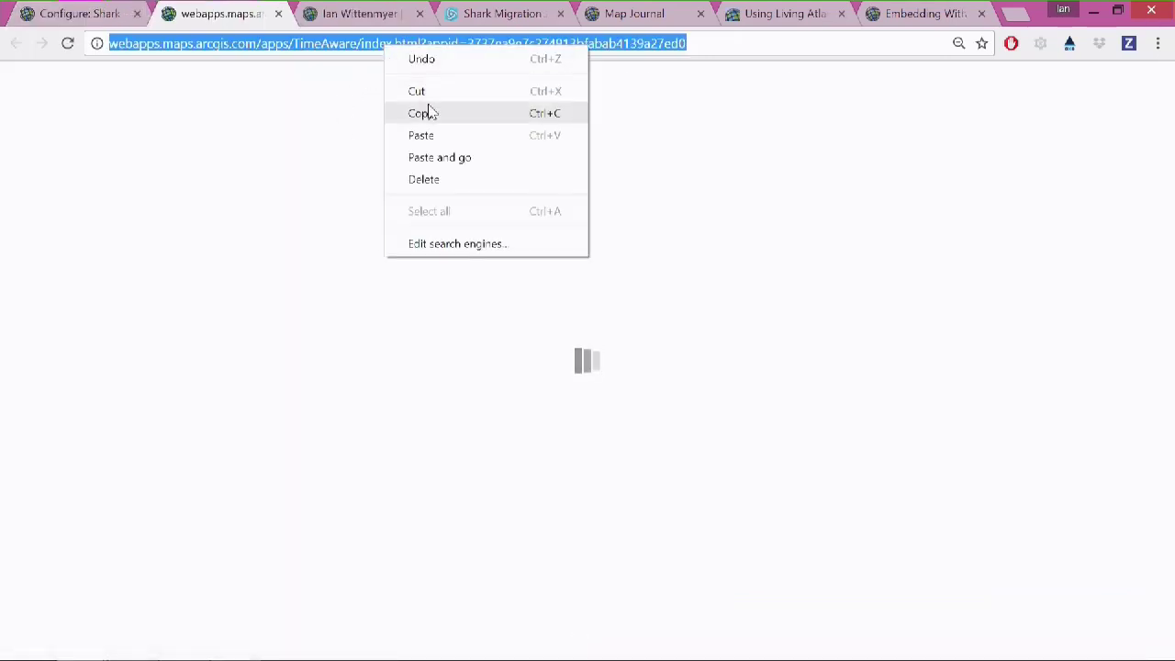
# - Copy the launched app's URL, check it loads in the private window, then return to Configure
pyautogui.click(431, 110)
pyautogui.click(80, 646)
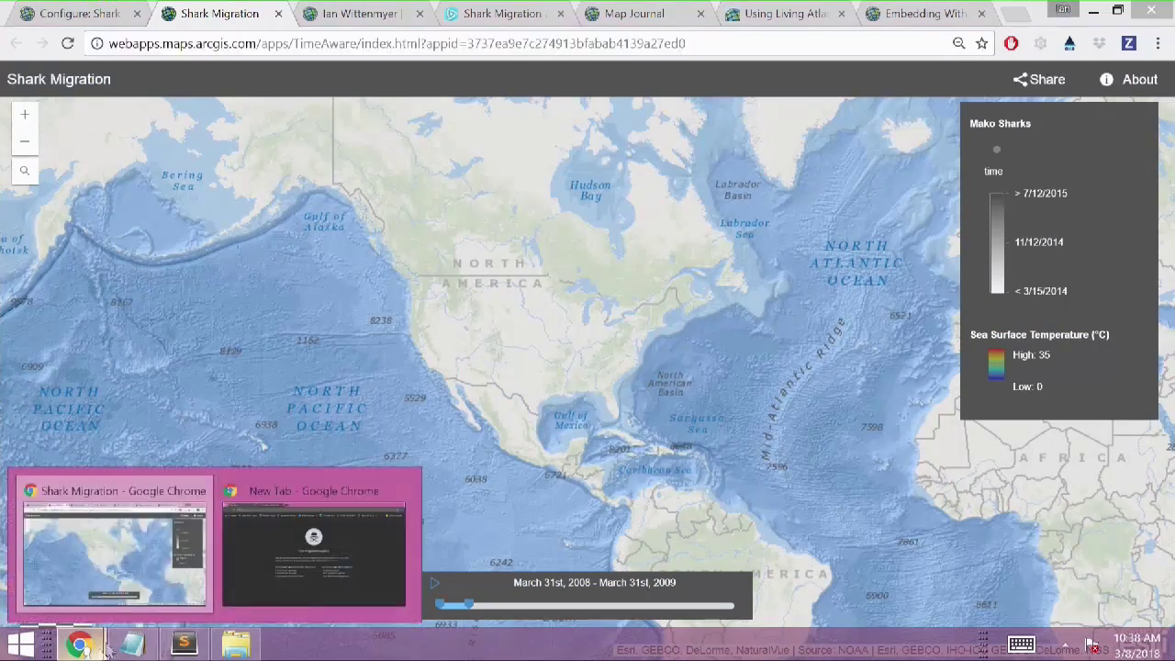
pyautogui.click(246, 547)
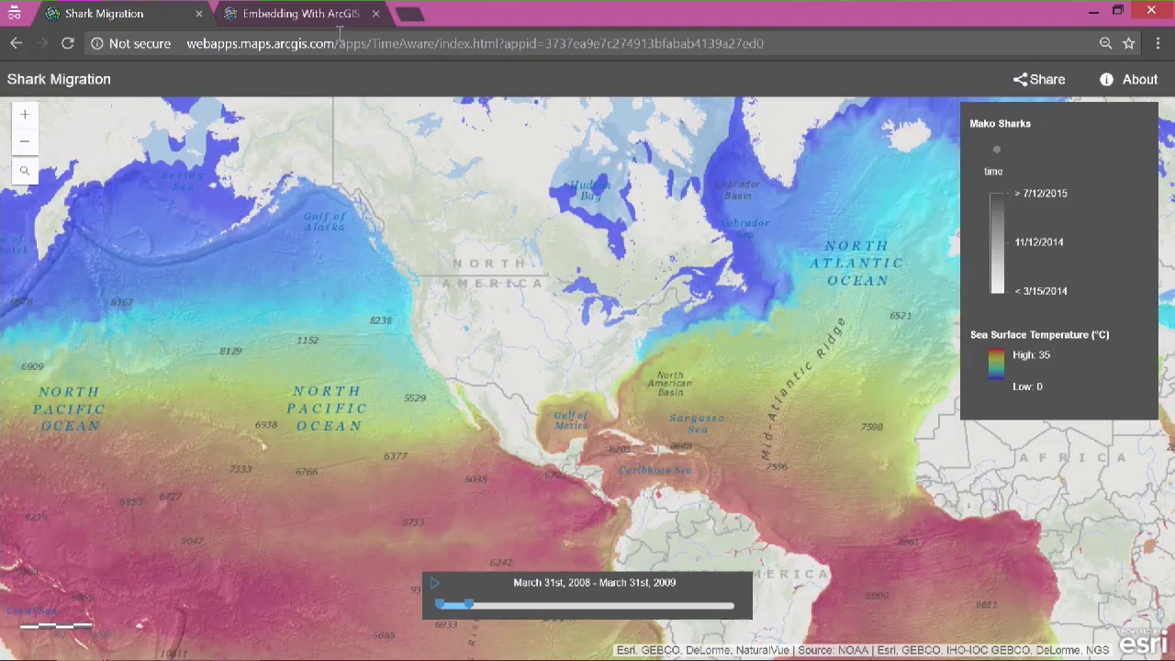
pyautogui.click(1093, 11)
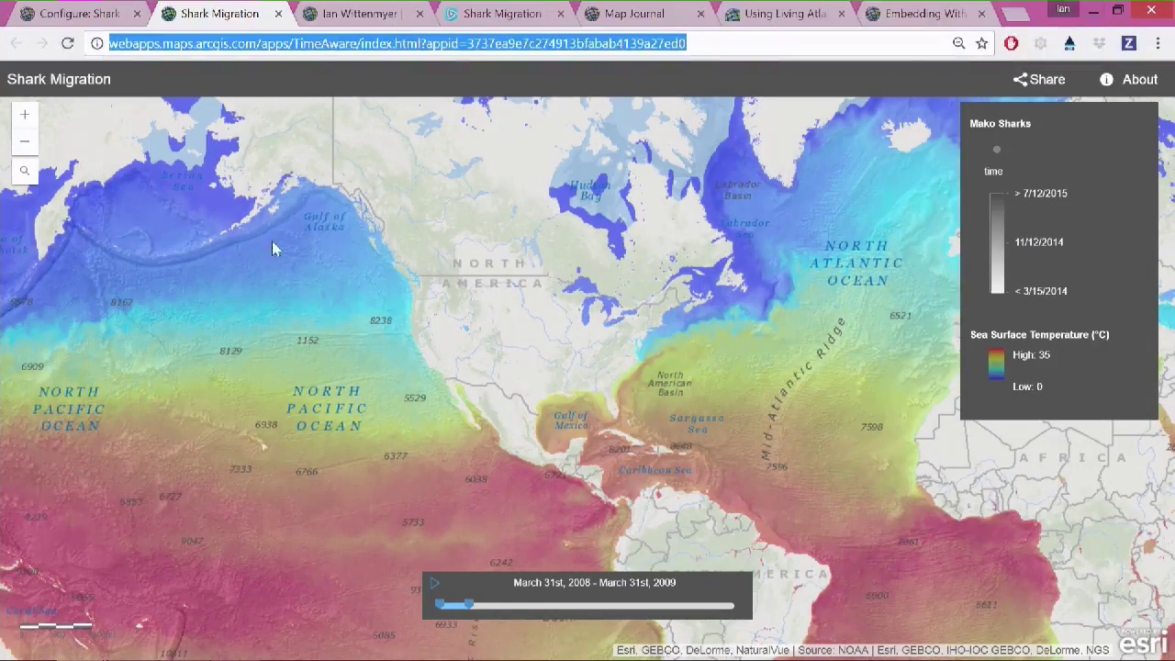
pyautogui.click(87, 13)
# - Untick Sea Surface Temperature public access, save, and check the app in the private window
pyautogui.click(18, 425)
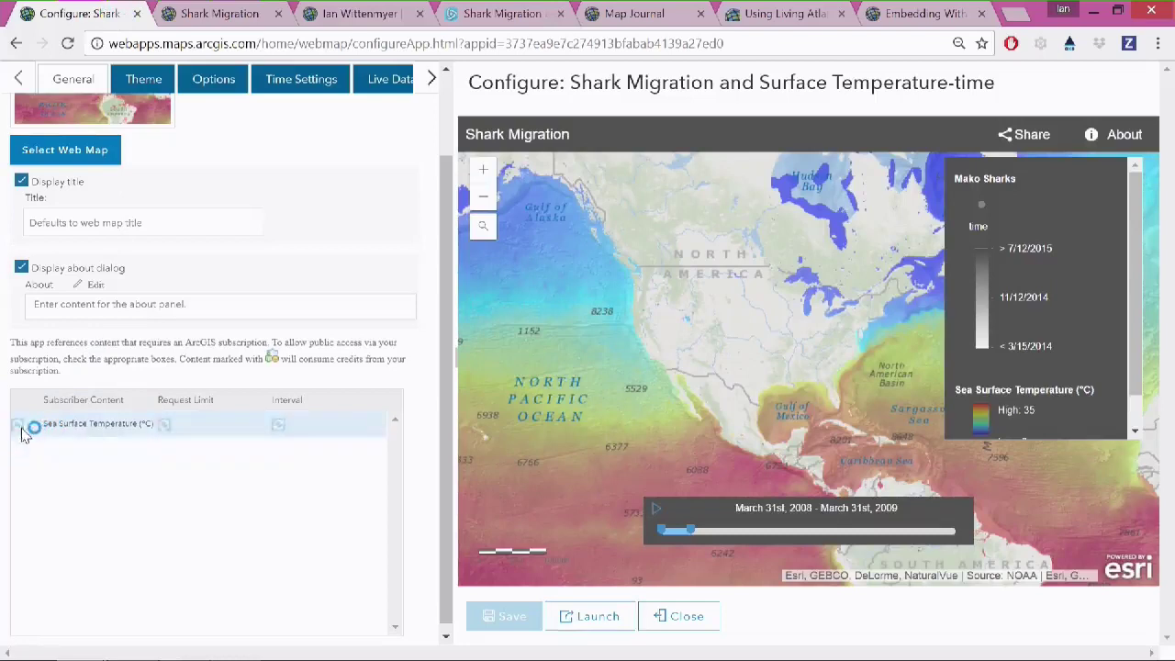
pyautogui.click(536, 628)
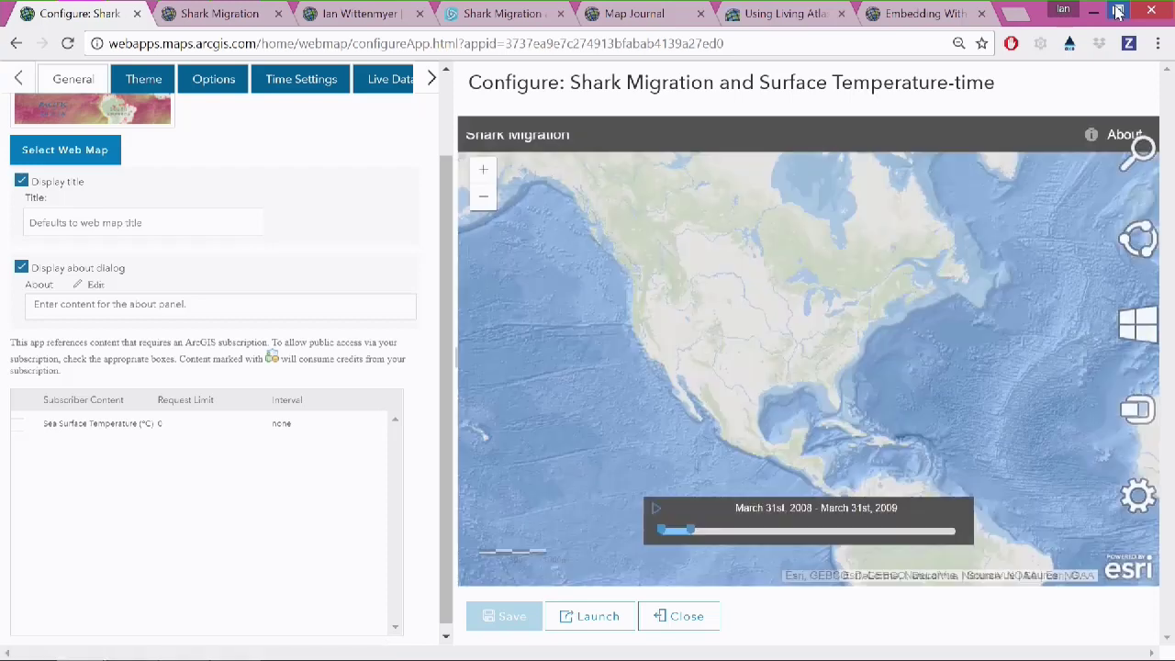
pyautogui.click(1092, 11)
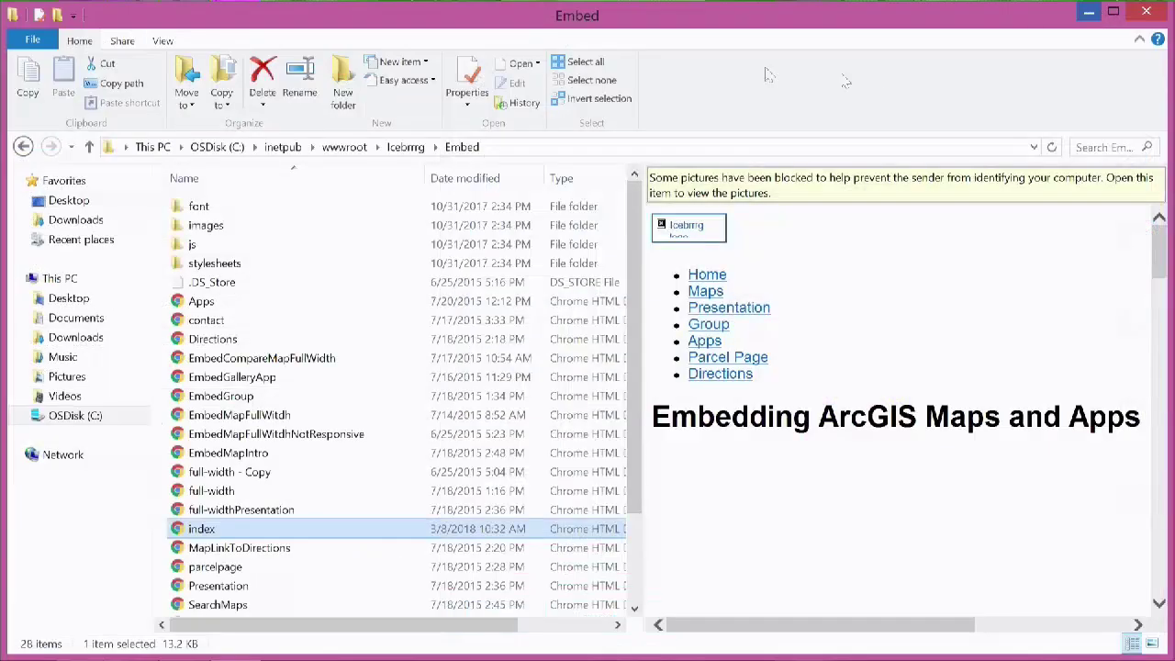
pyautogui.hotkey('alt', 'Tab')
pyautogui.hotkey('alt', 'Tab')
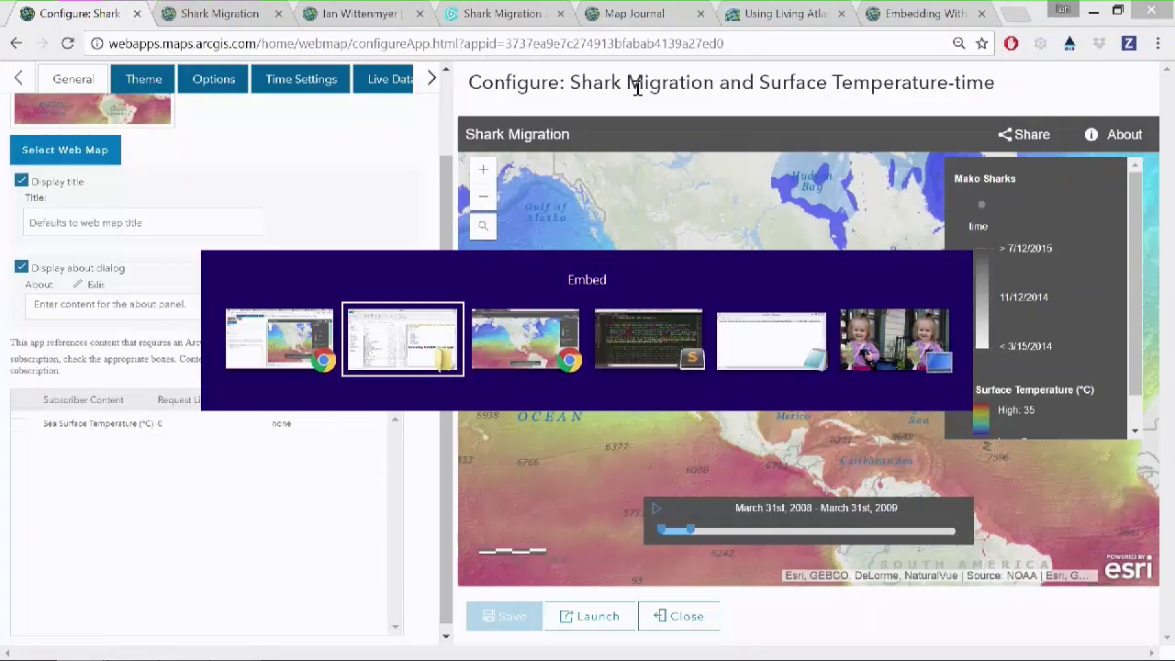
pyautogui.hotkey('alt', 'Tab')
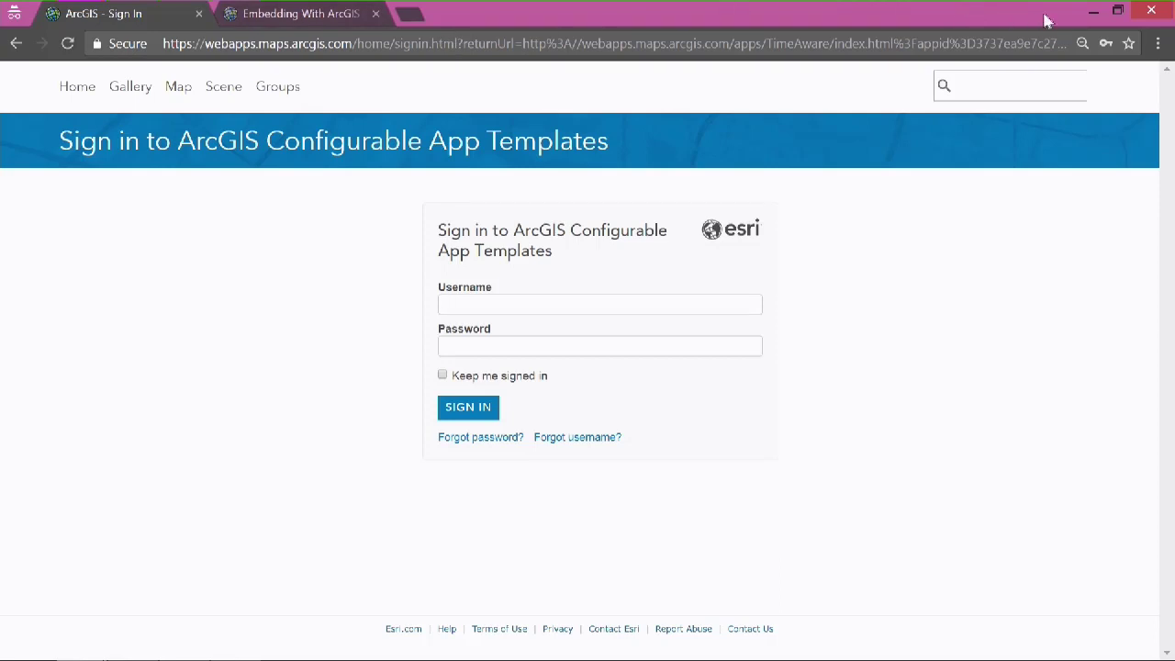
# - Close the sign-in window, re-tick Sea Surface Temperature public access, and save
pyautogui.click(1095, 13)
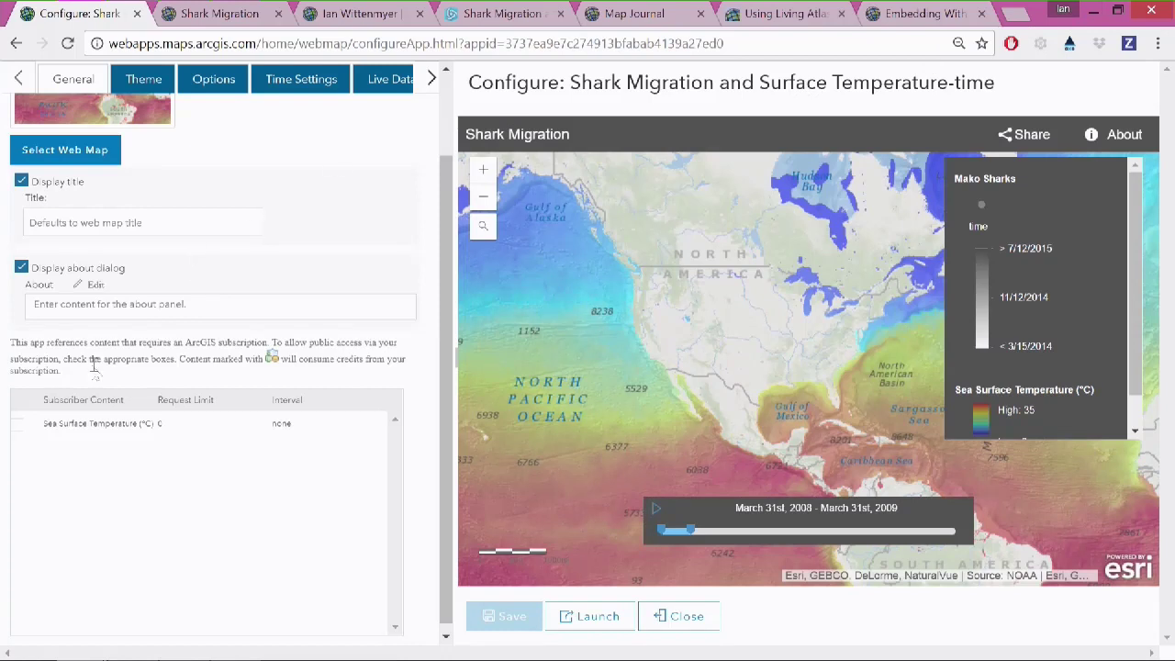
pyautogui.click(18, 424)
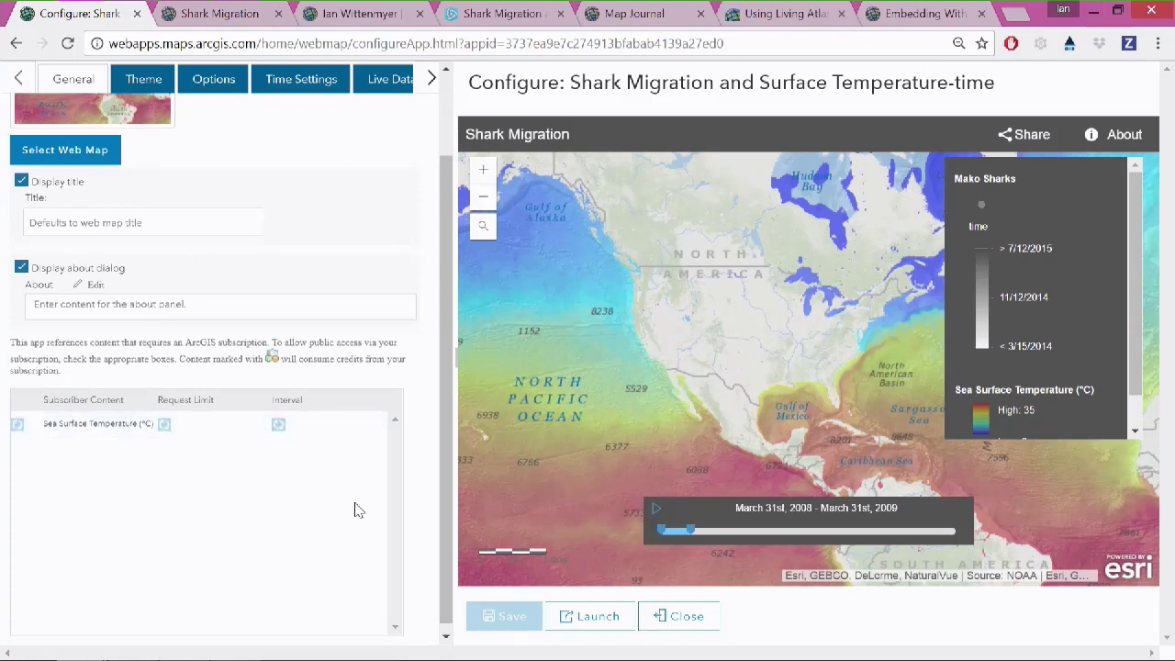
pyautogui.click(492, 624)
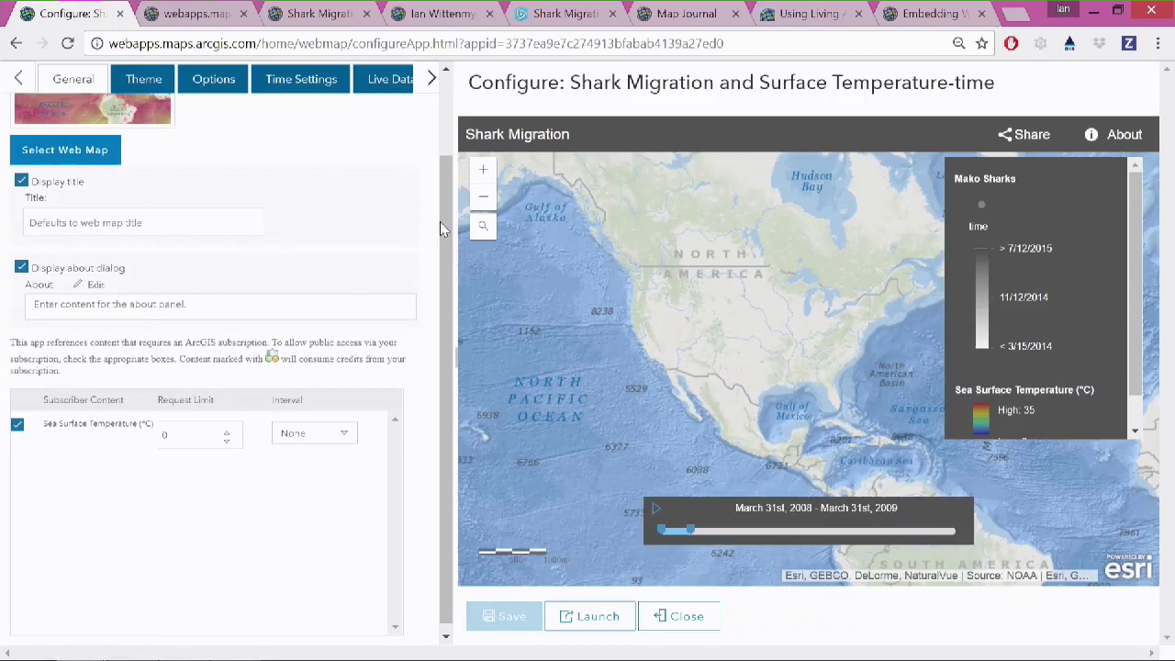
# - Untick Display title on the General tab, save, and switch to the launched app
pyautogui.scroll(1, 367, 239)
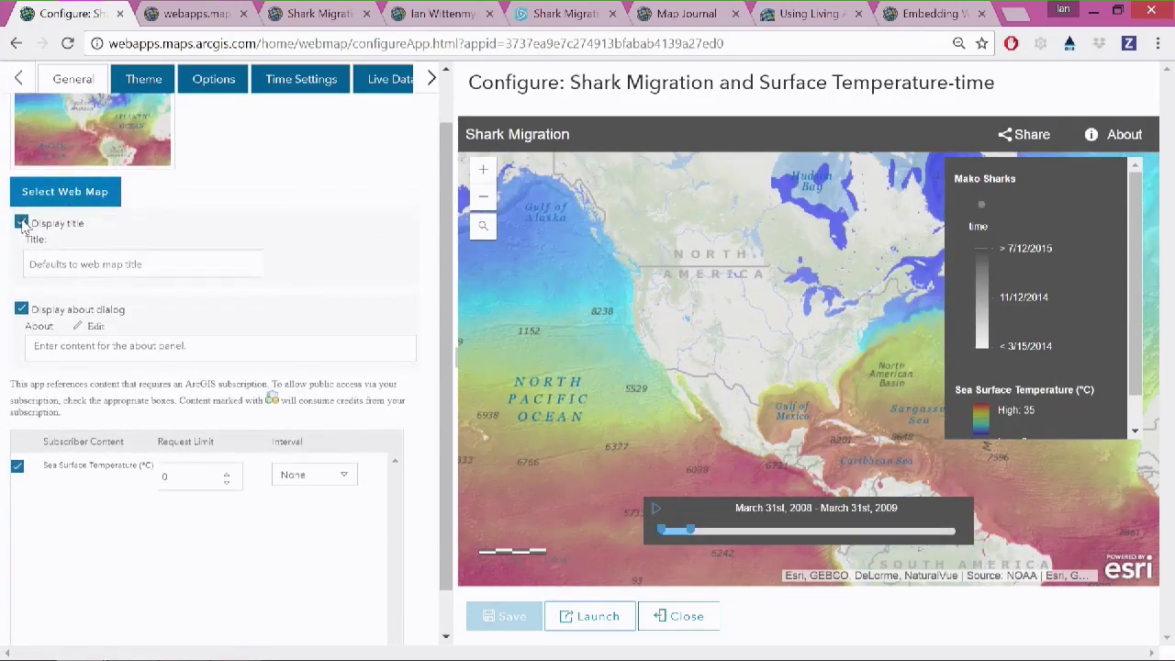
pyautogui.click(209, 83)
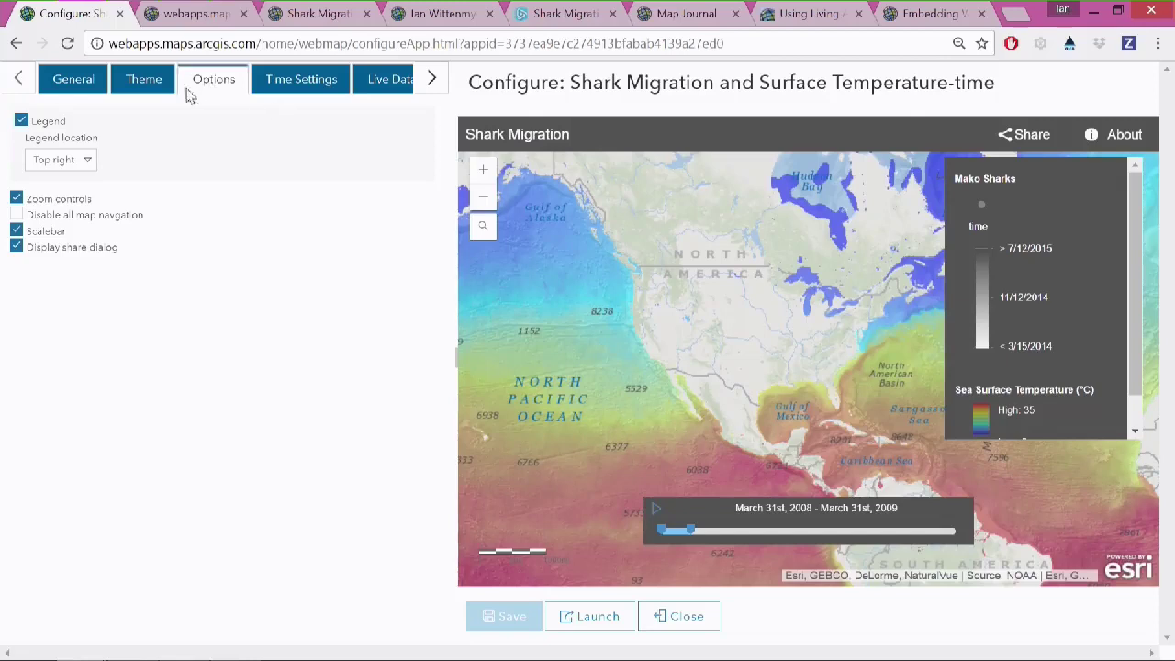
pyautogui.click(145, 85)
pyautogui.click(71, 84)
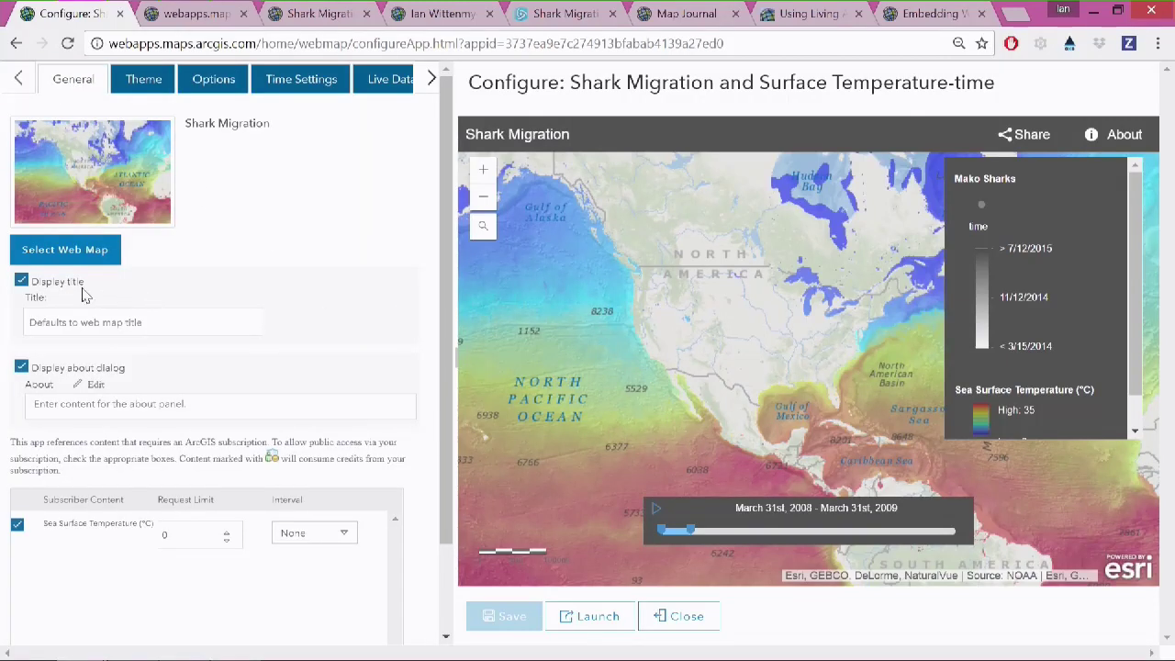
pyautogui.click(21, 281)
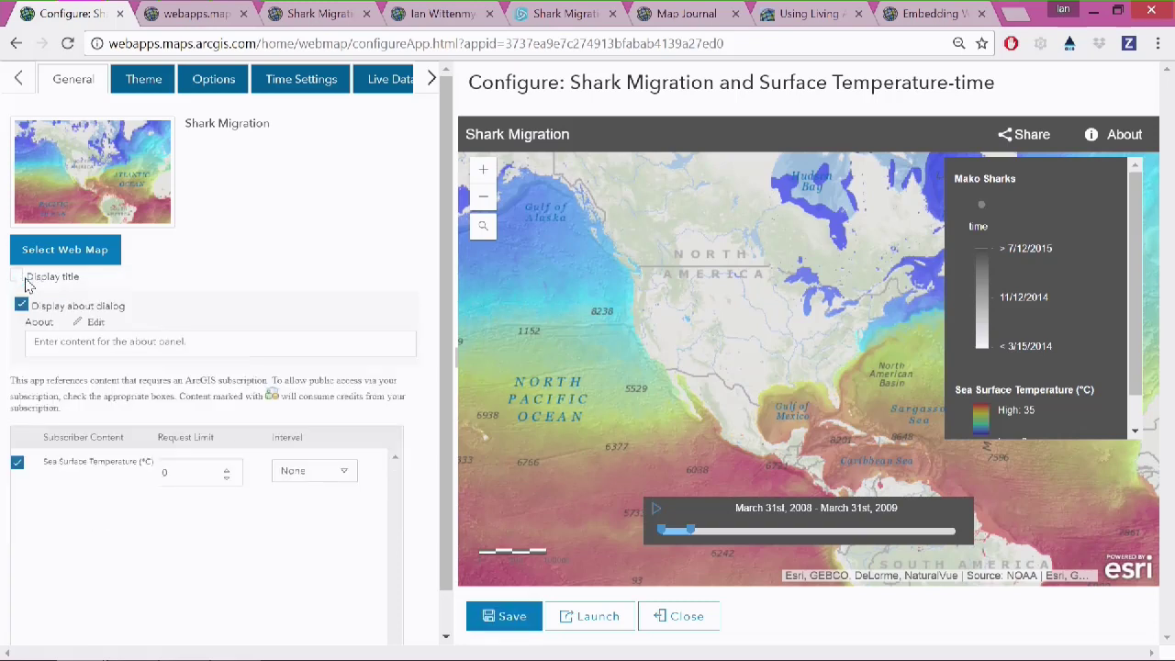
pyautogui.click(514, 618)
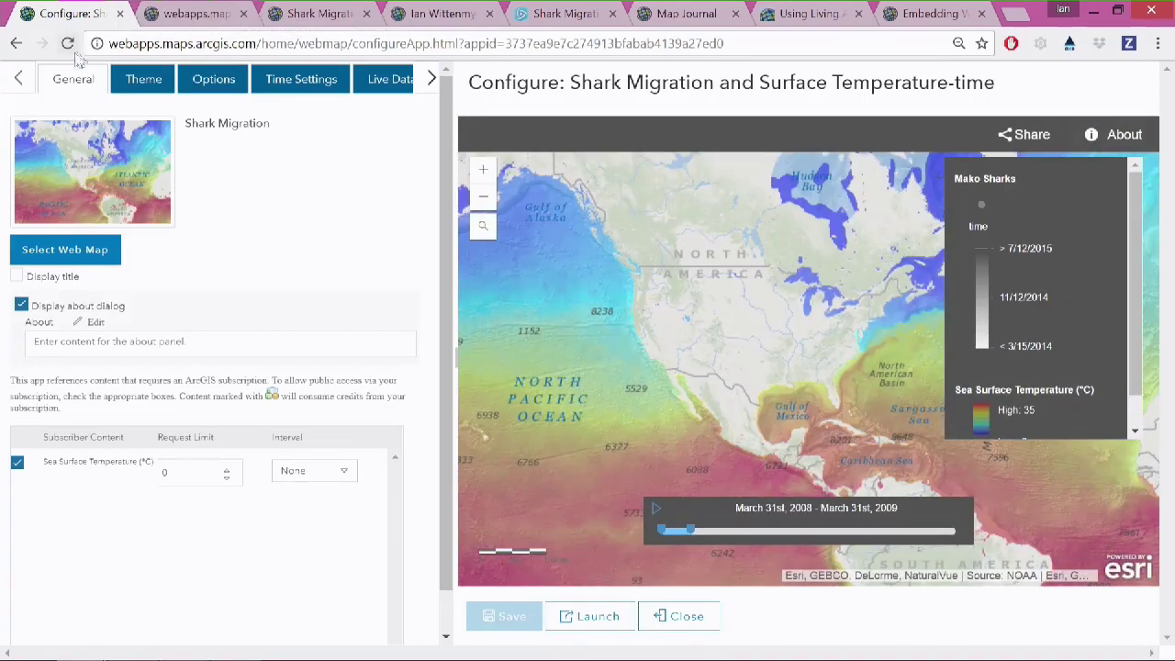
pyautogui.click(17, 277)
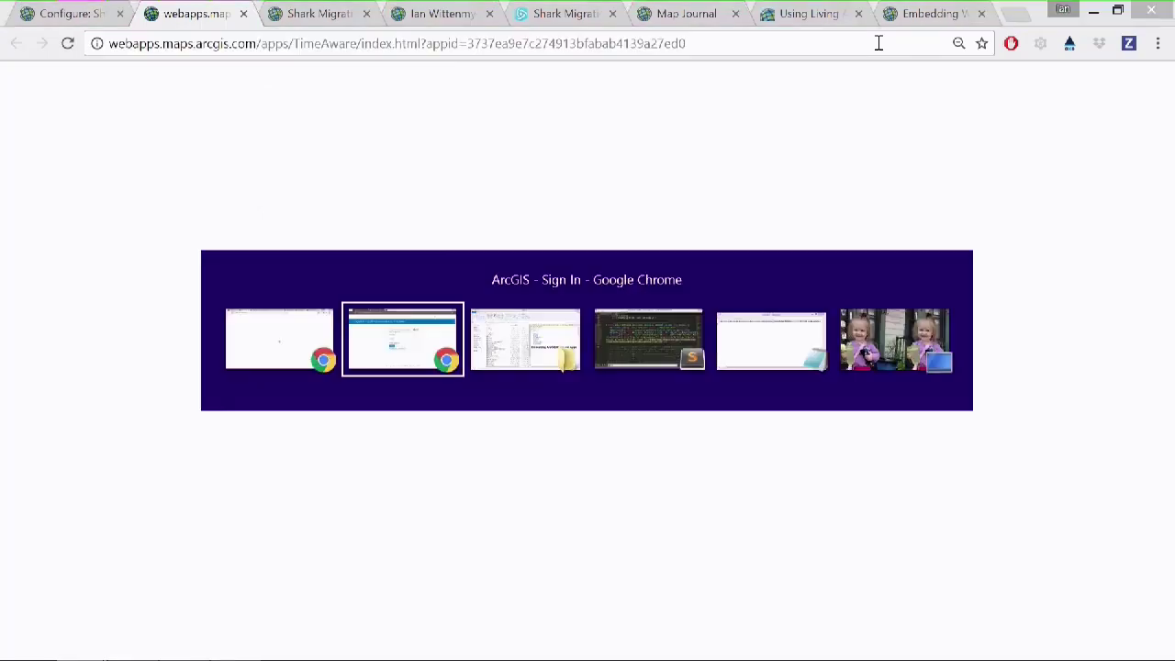
pyautogui.hotkey('alt', 'Tab')
pyautogui.hotkey('alt', 'Tab')
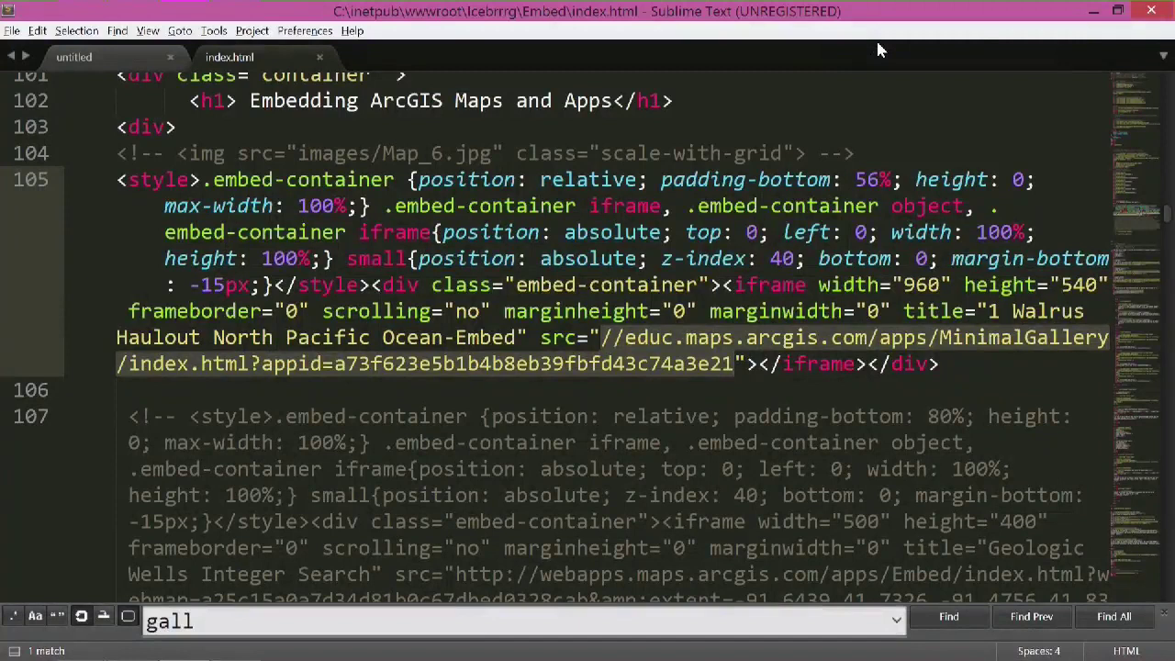
# - Replace index.html's line-105 embed link with the Shark Migration app URL, minus 'http', and save
pyautogui.click(606, 336)
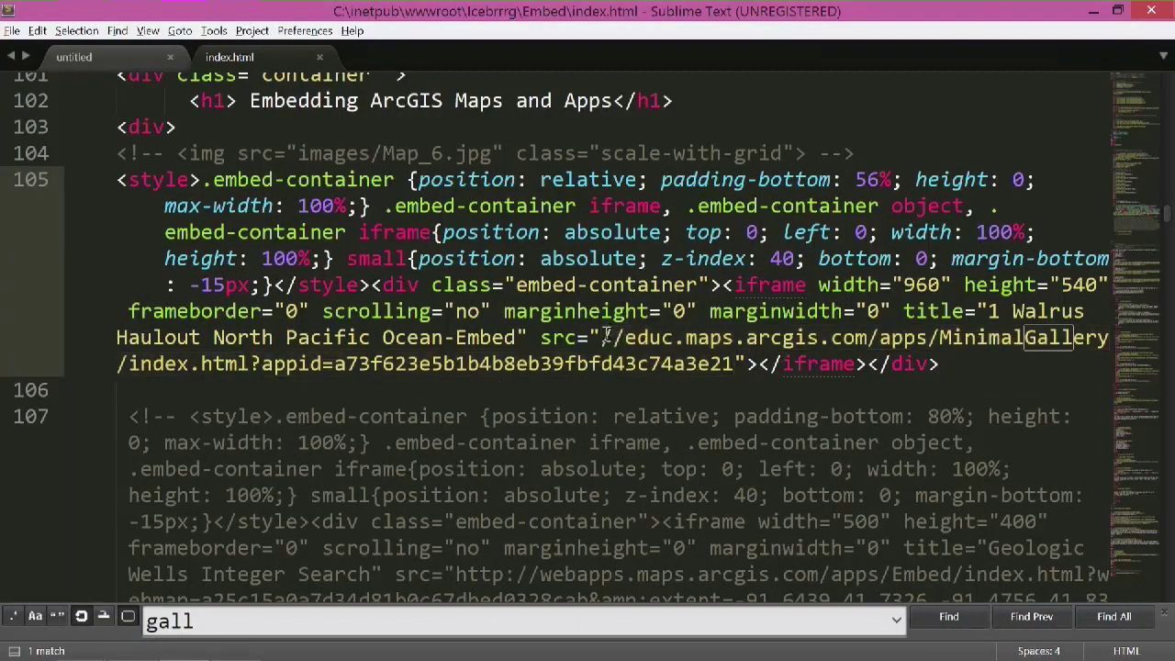
pyautogui.keyDown('shift'); pyautogui.click(734, 365); pyautogui.keyUp('shift')
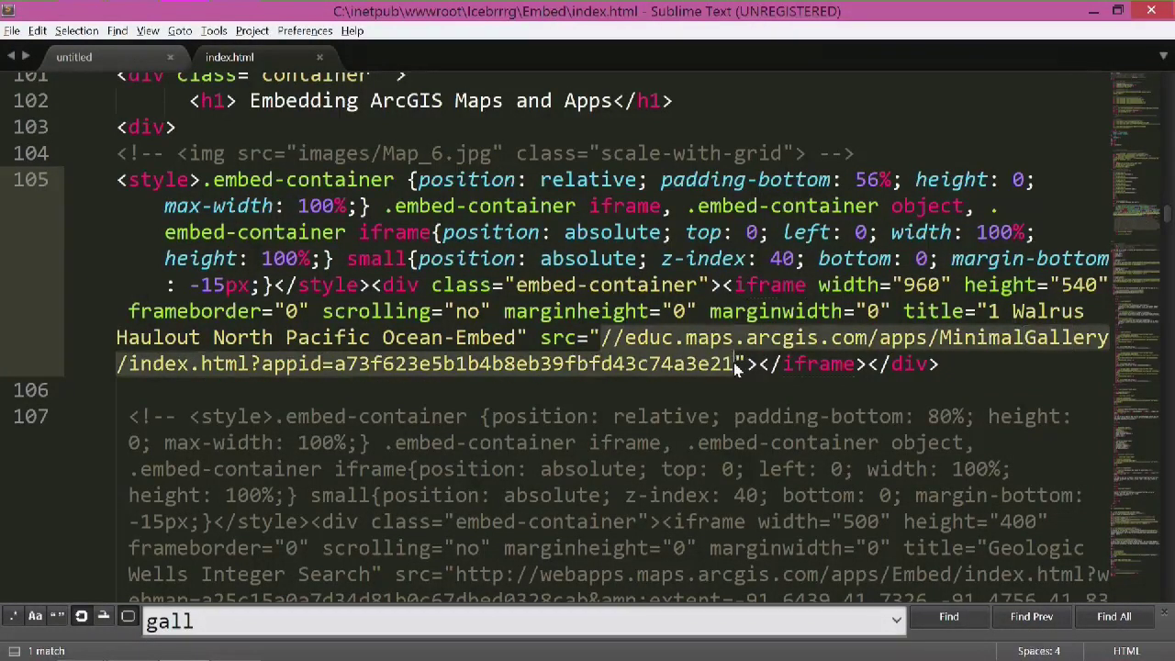
pyautogui.hotkey('ctrl', 'v')
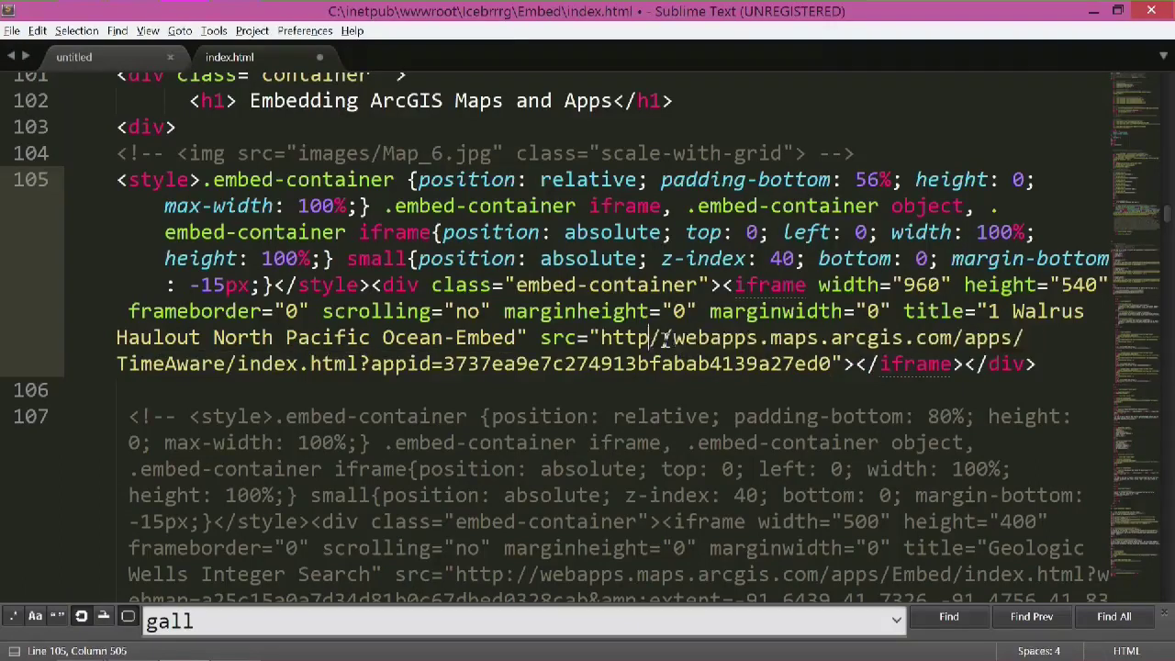
pyautogui.press('BackSpace')
pyautogui.press('BackSpace')
pyautogui.press('BackSpace')
pyautogui.press('BackSpace')
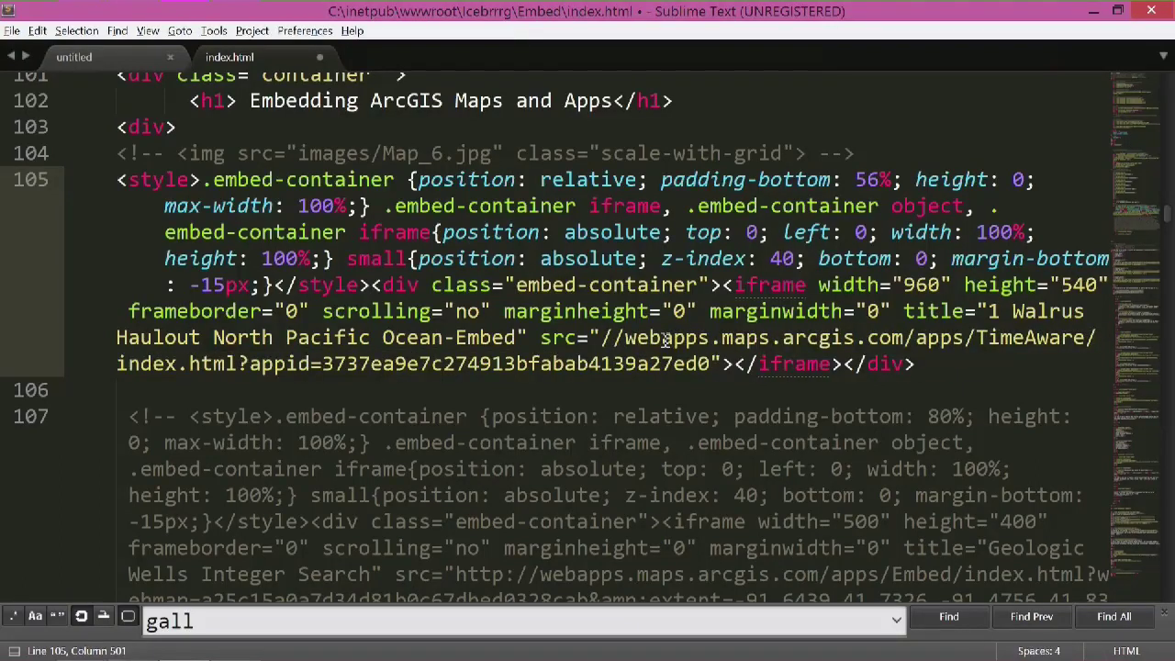
pyautogui.click(12, 30)
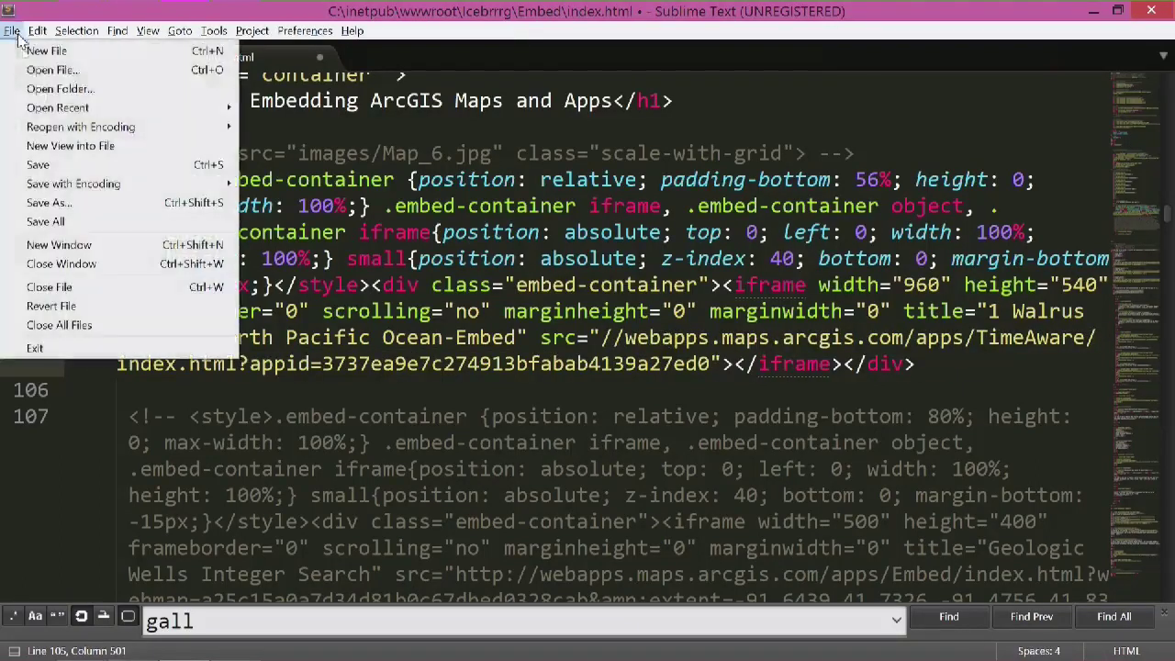
pyautogui.click(39, 165)
# - Bring up the Embedding With ArcGIS page in Chrome
pyautogui.hotkey('alt', 'Tab')
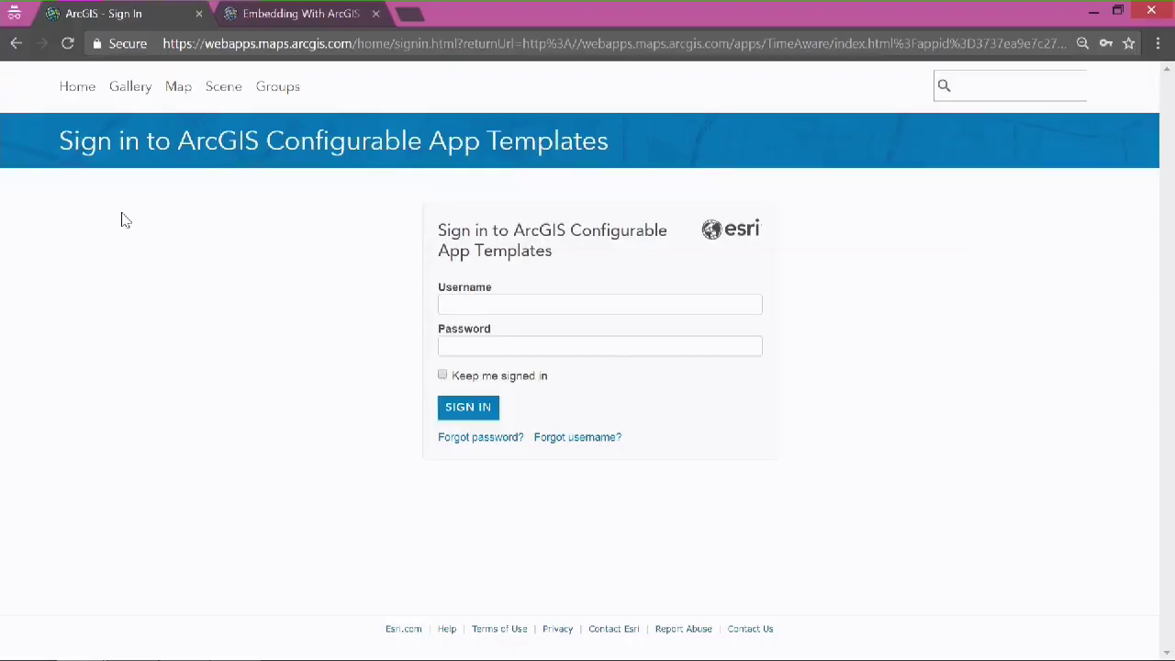
pyautogui.hotkey('alt', 'Tab')
pyautogui.hotkey('alt', 'Tab')
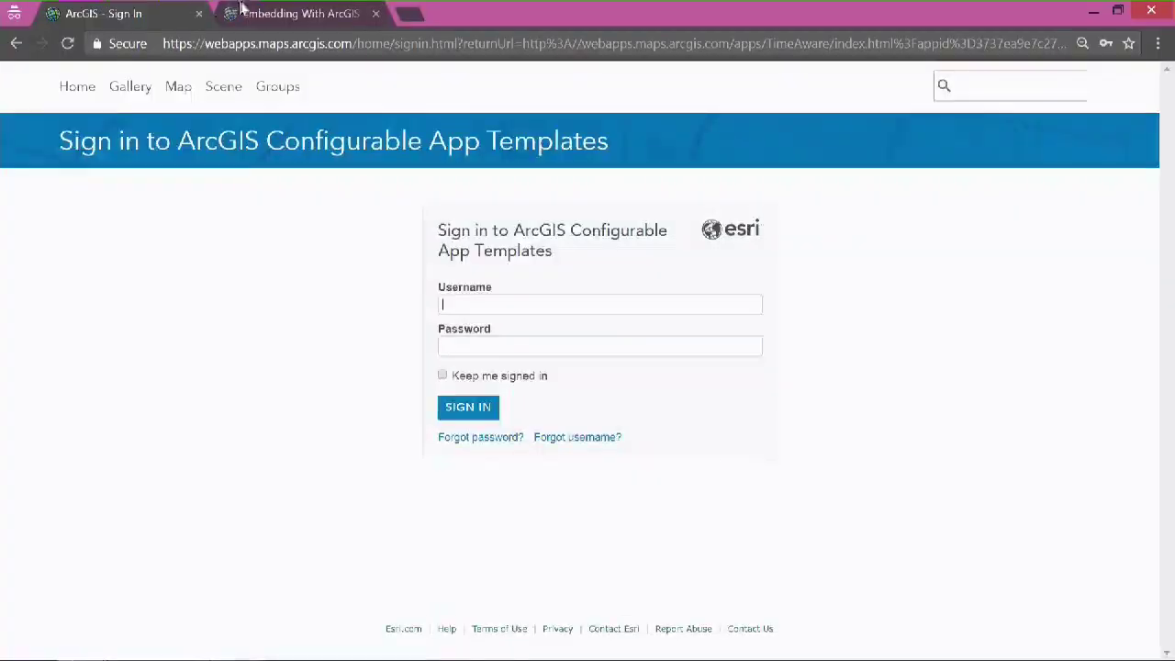
pyautogui.click(257, 13)
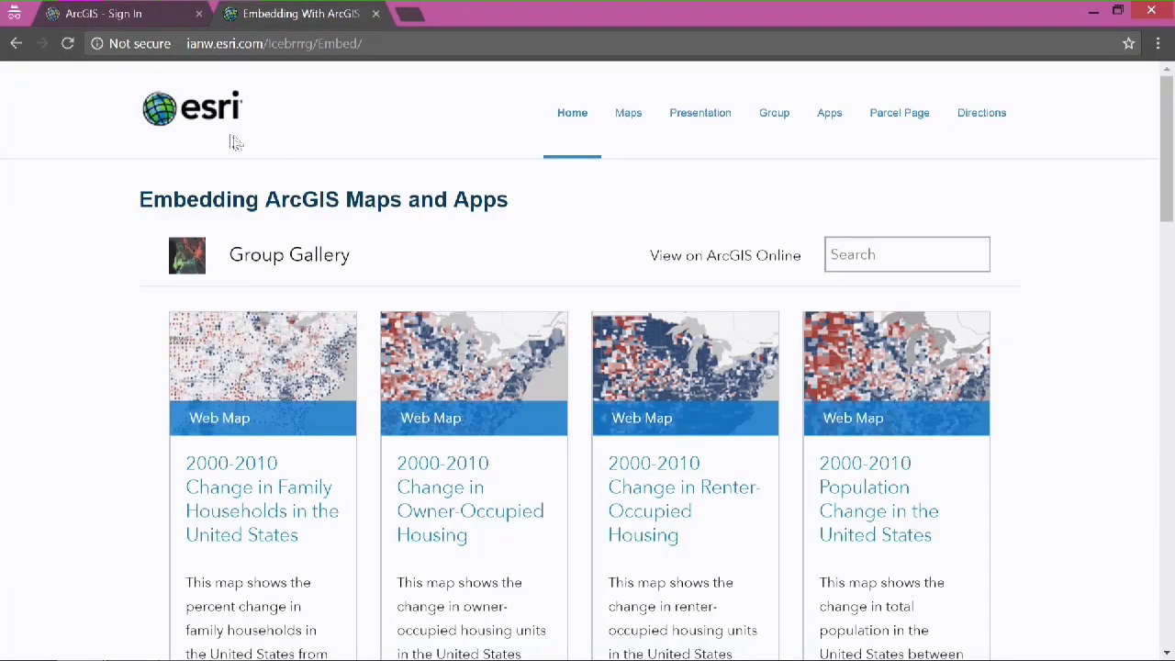
# - Reload the Embedding ArcGIS Maps and Apps page to show the embedded Shark Migration app, then minimize Chrome
pyautogui.click(70, 46)
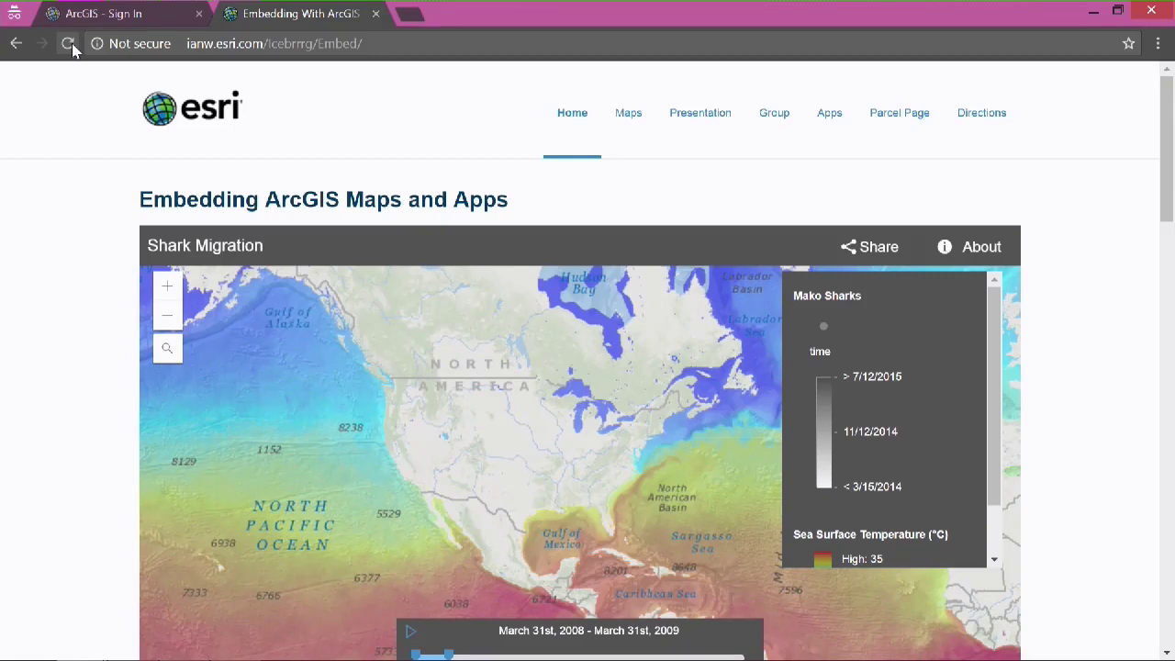
pyautogui.rightClick(166, 7)
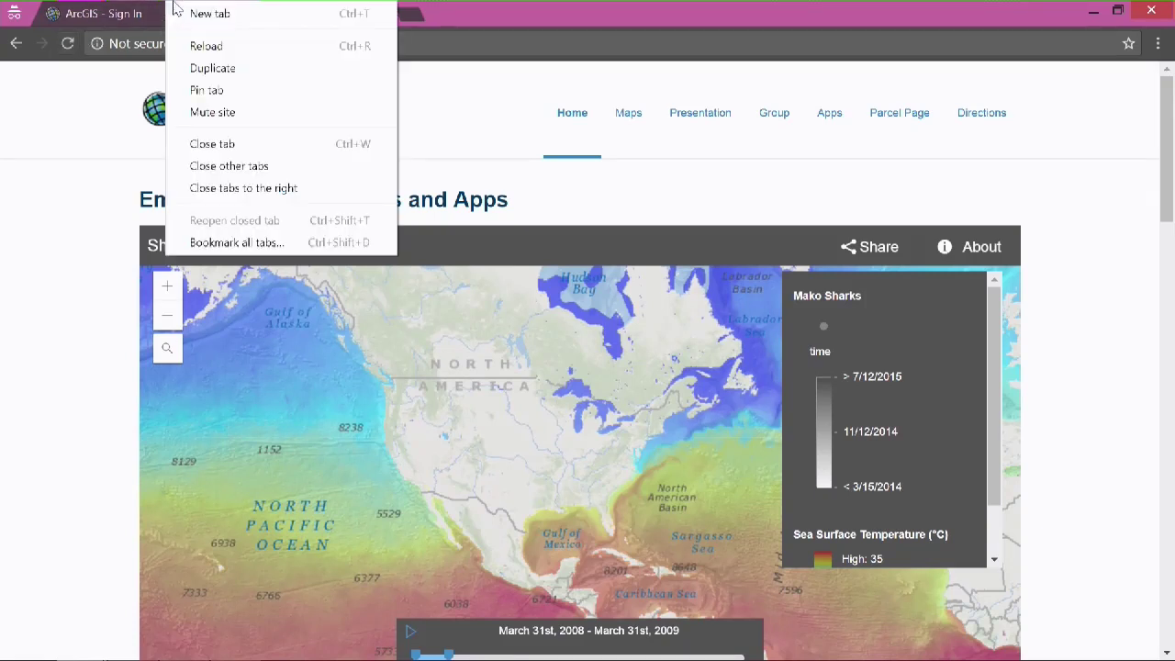
pyautogui.click(624, 15)
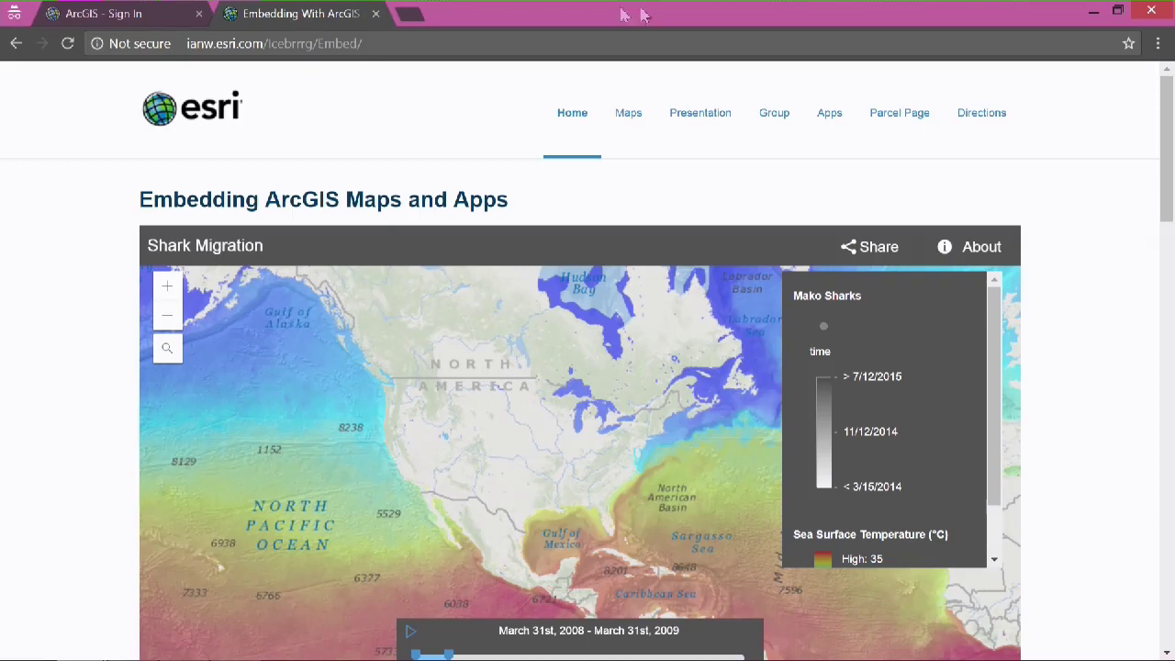
pyautogui.click(1093, 11)
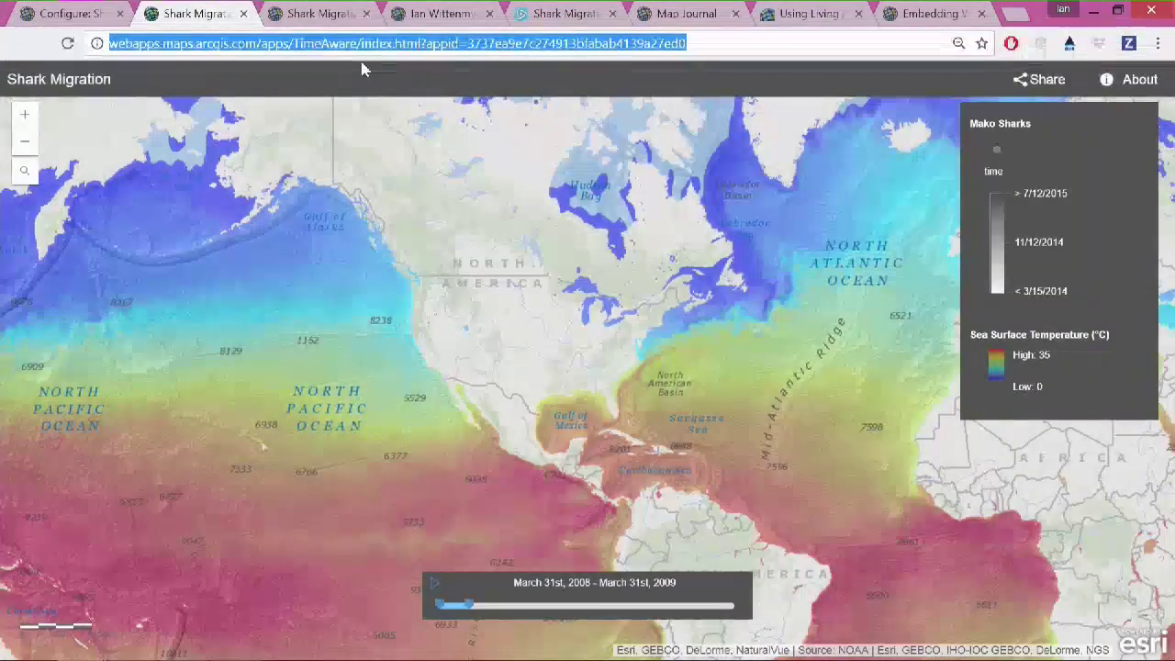
# - Enable subscriber content access for Sea Surface Temperature in the Shark Migration WAB app's attribute settings
pyautogui.click(552, 15)
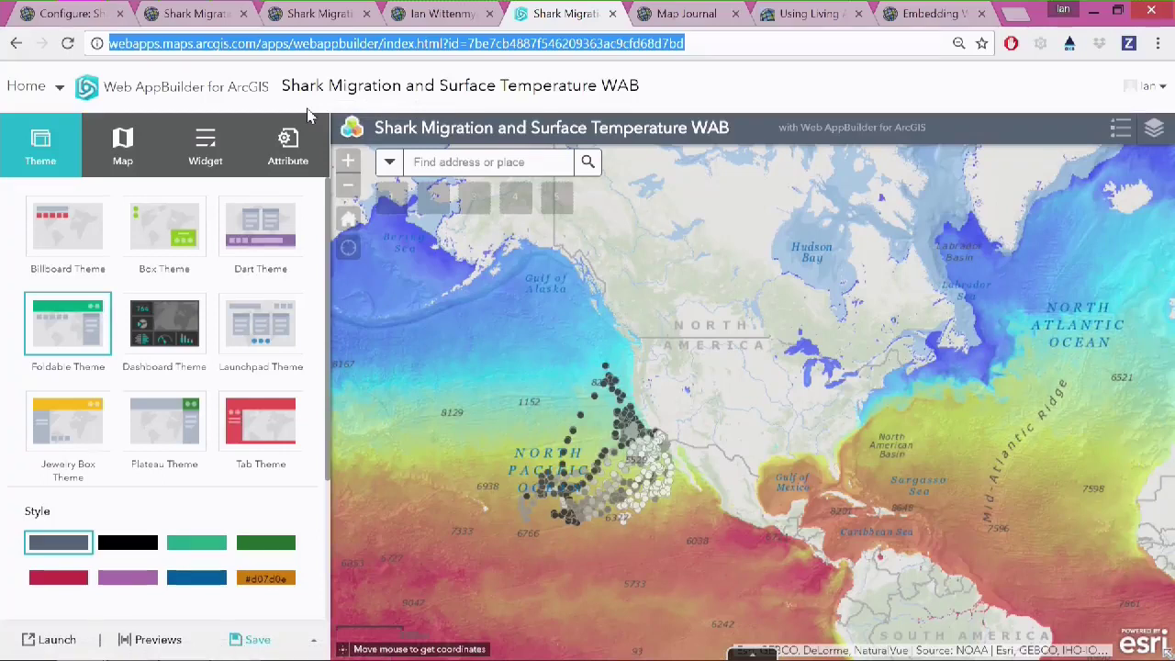
pyautogui.click(276, 158)
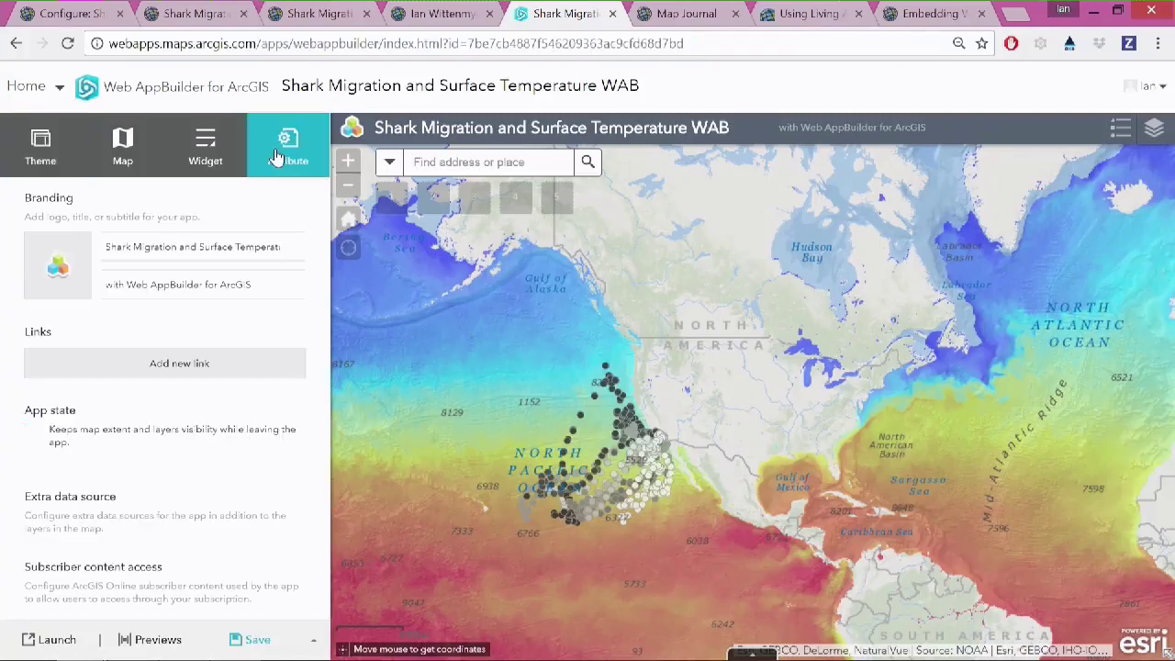
pyautogui.click(300, 566)
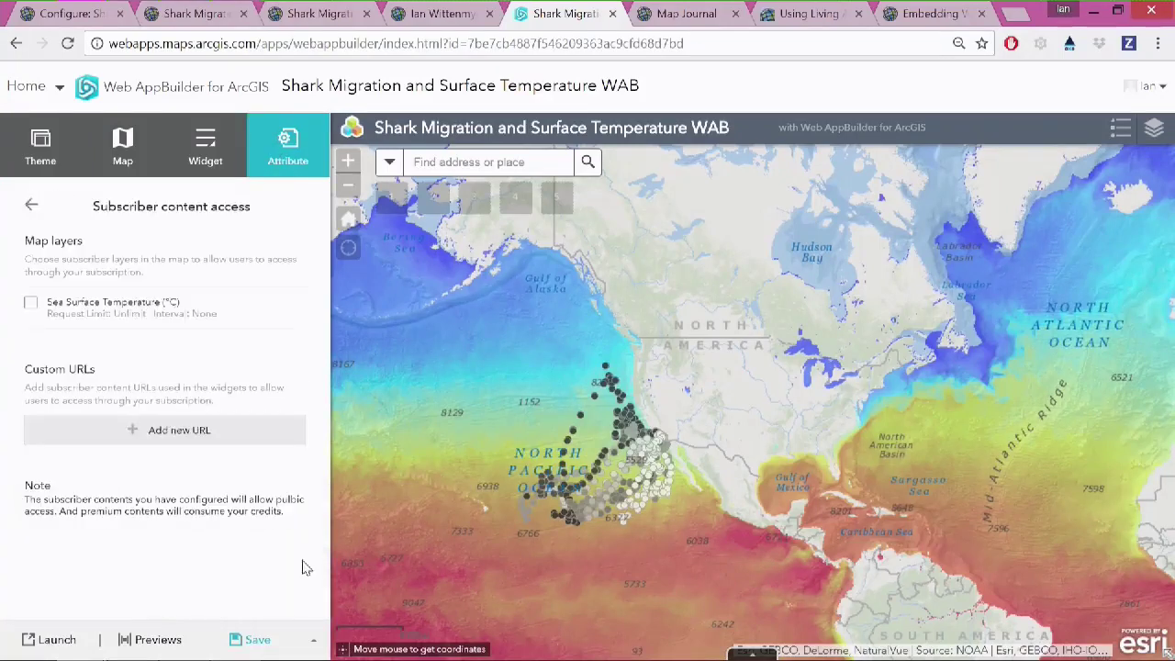
pyautogui.click(32, 304)
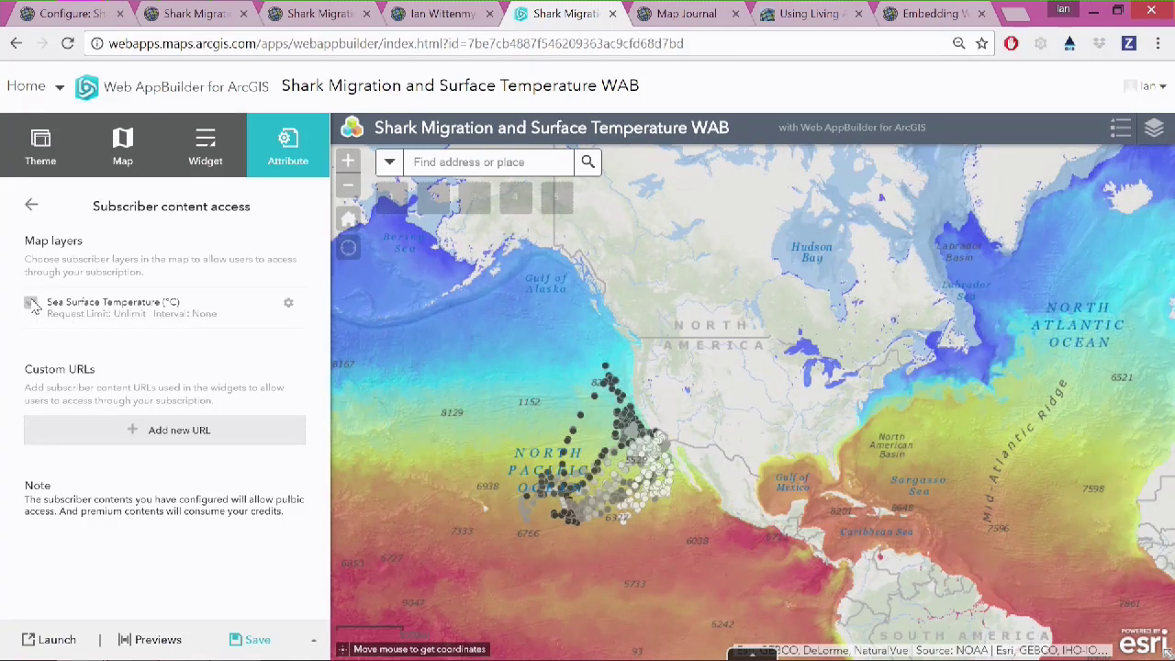
pyautogui.click(31, 304)
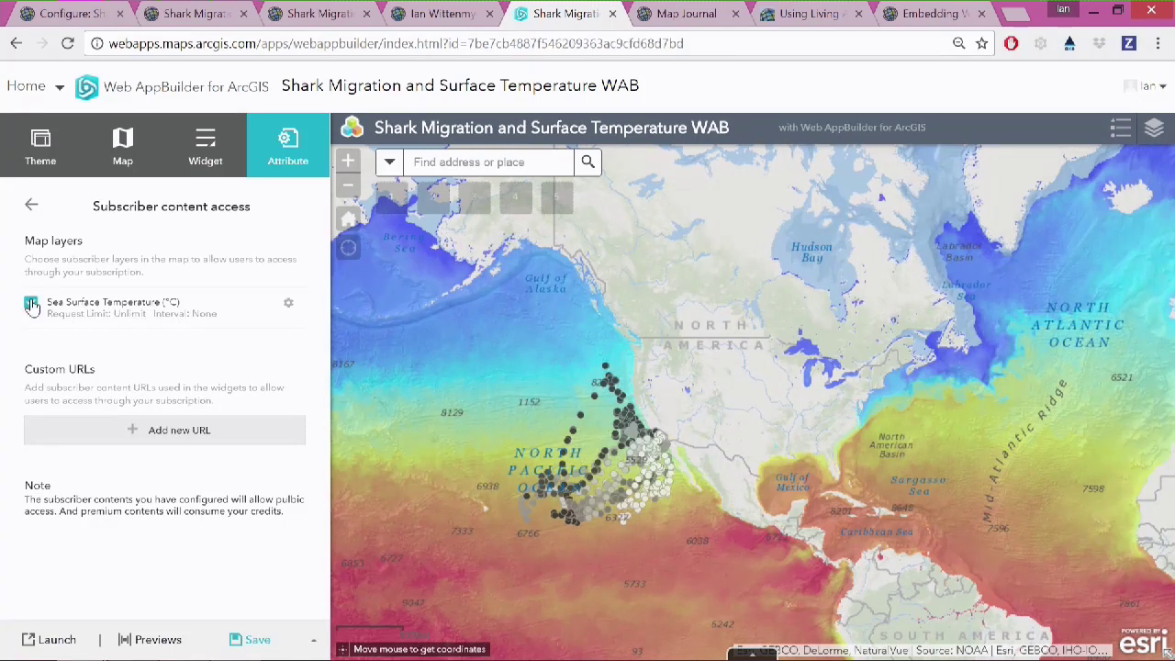
pyautogui.click(679, 14)
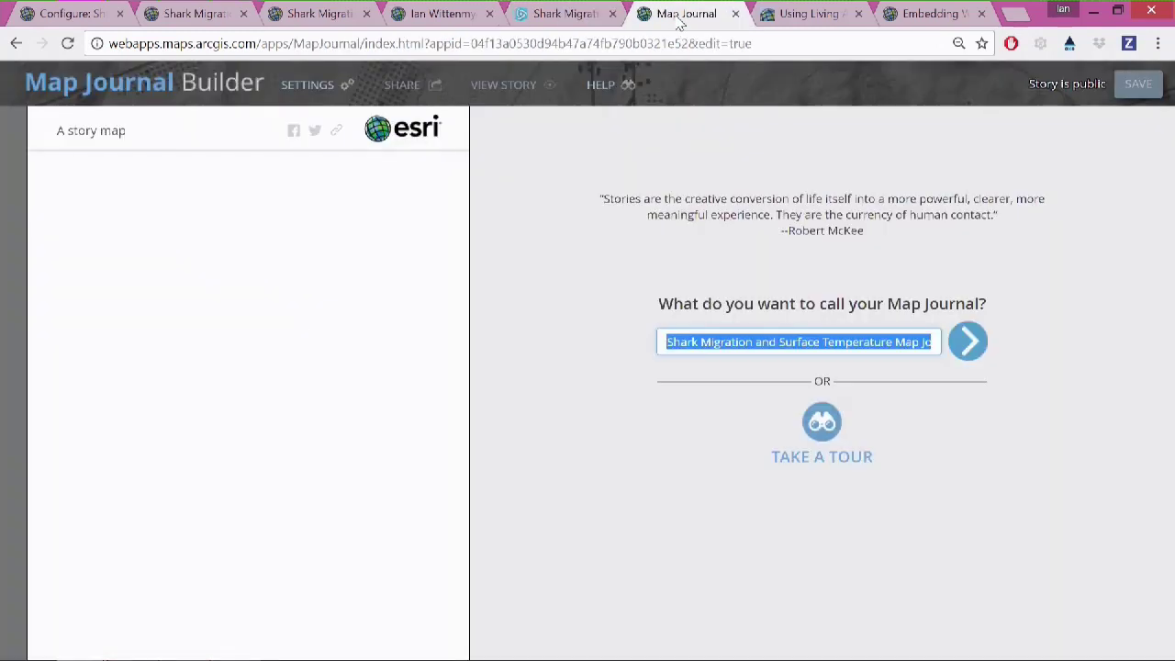
# - Confirm the journal title and start a home section using the Shark Migration and Surface Temperature map
pyautogui.click(969, 342)
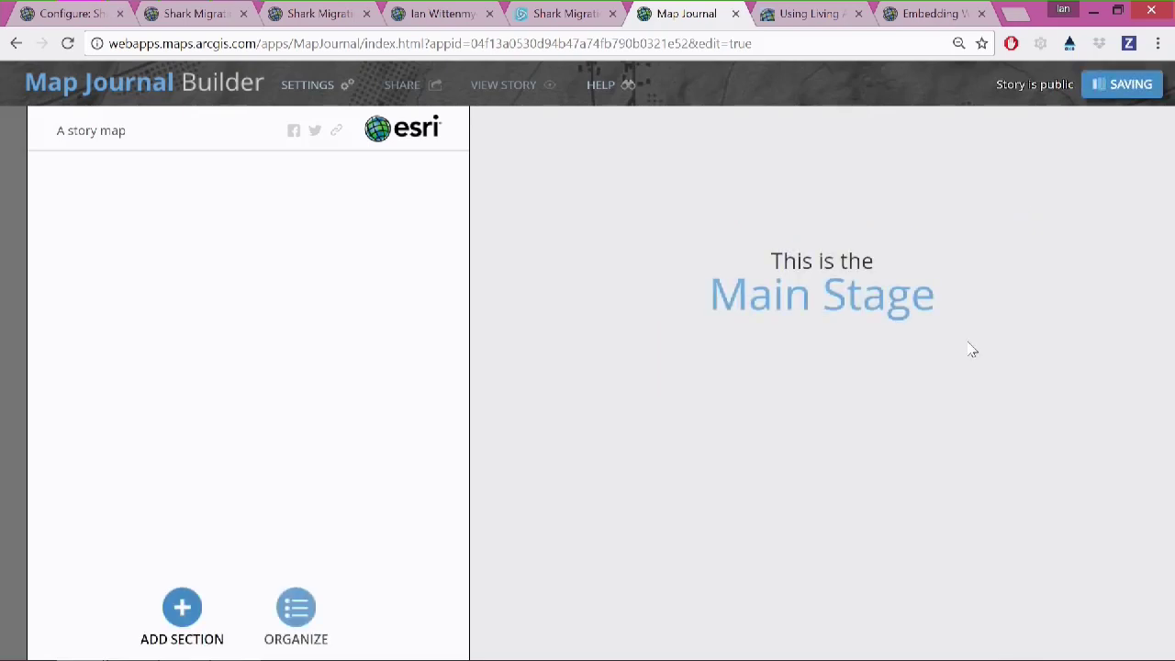
pyautogui.click(171, 609)
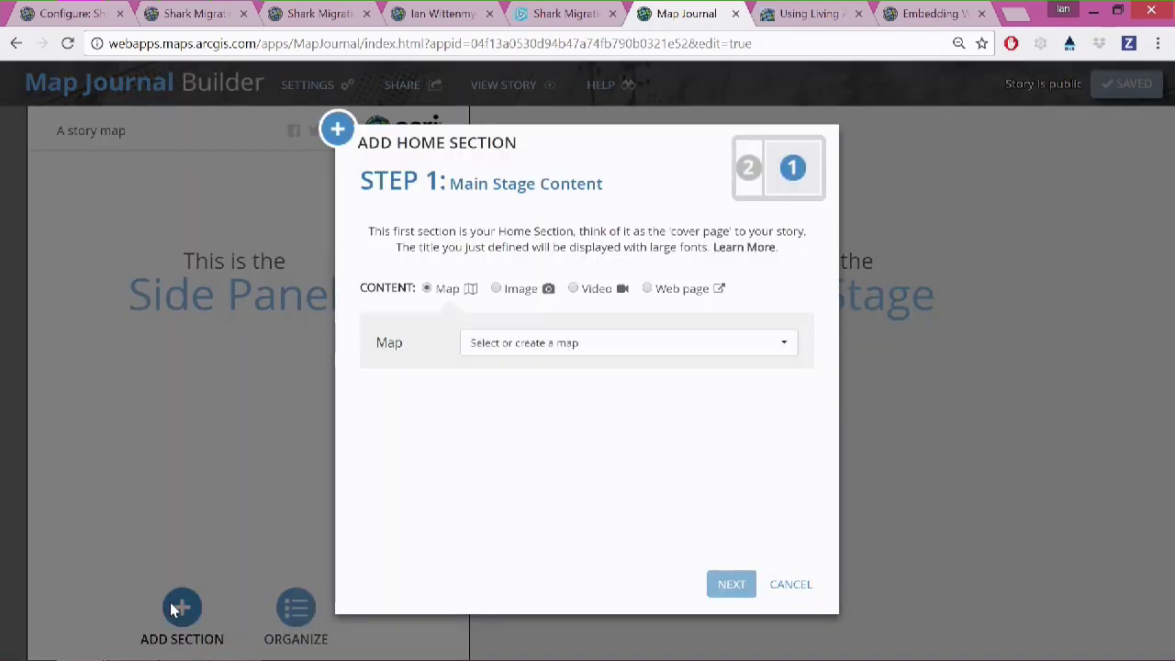
pyautogui.click(520, 343)
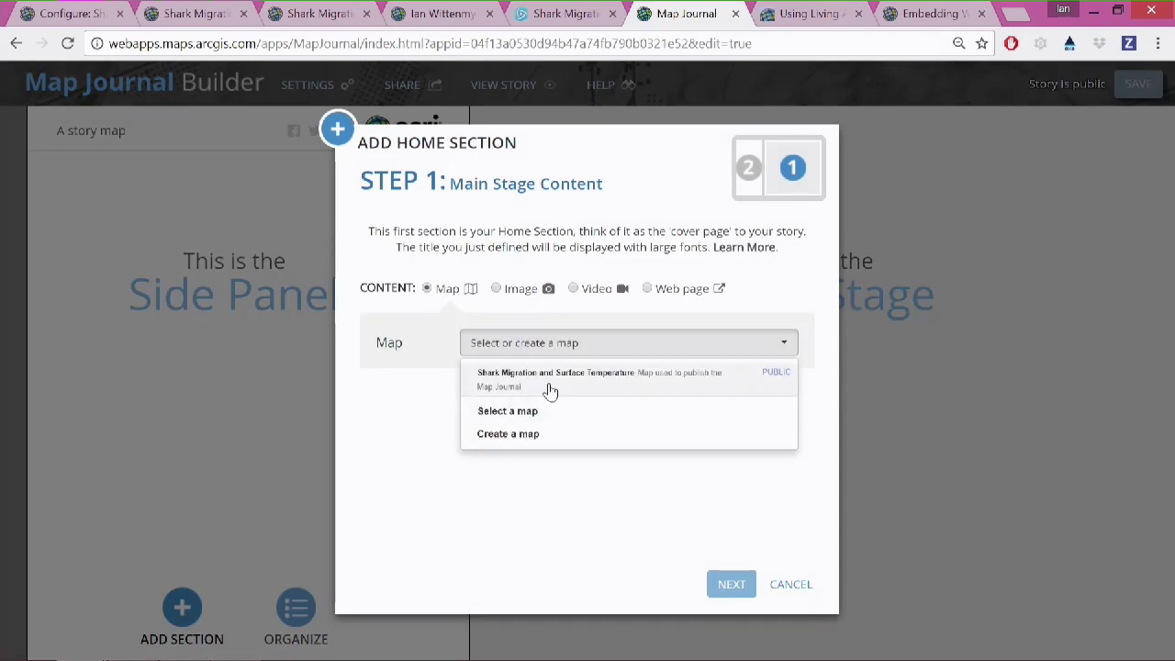
pyautogui.click(549, 391)
pyautogui.click(730, 606)
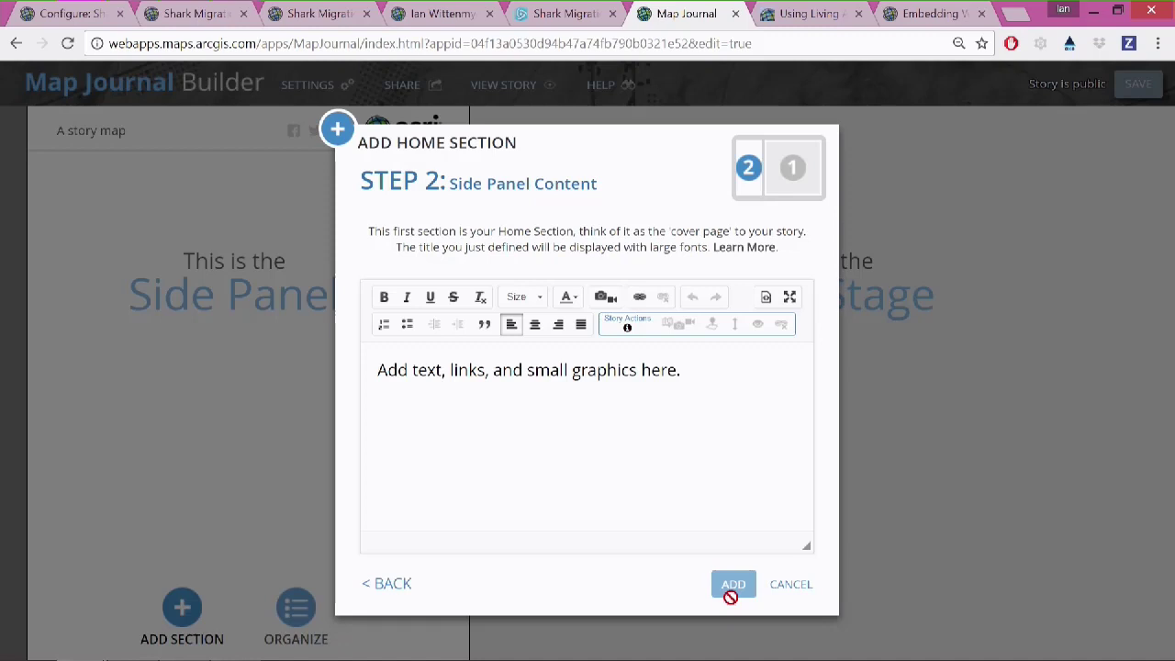
# - Paste the TimeAware app URL into the side panel and add the home section
pyautogui.click(672, 509)
pyautogui.write('http://webapps.maps.arcgis.com/apps/TimeAware/index.html?appid=3737ea9e7c274913bfabab4139a27ed0')
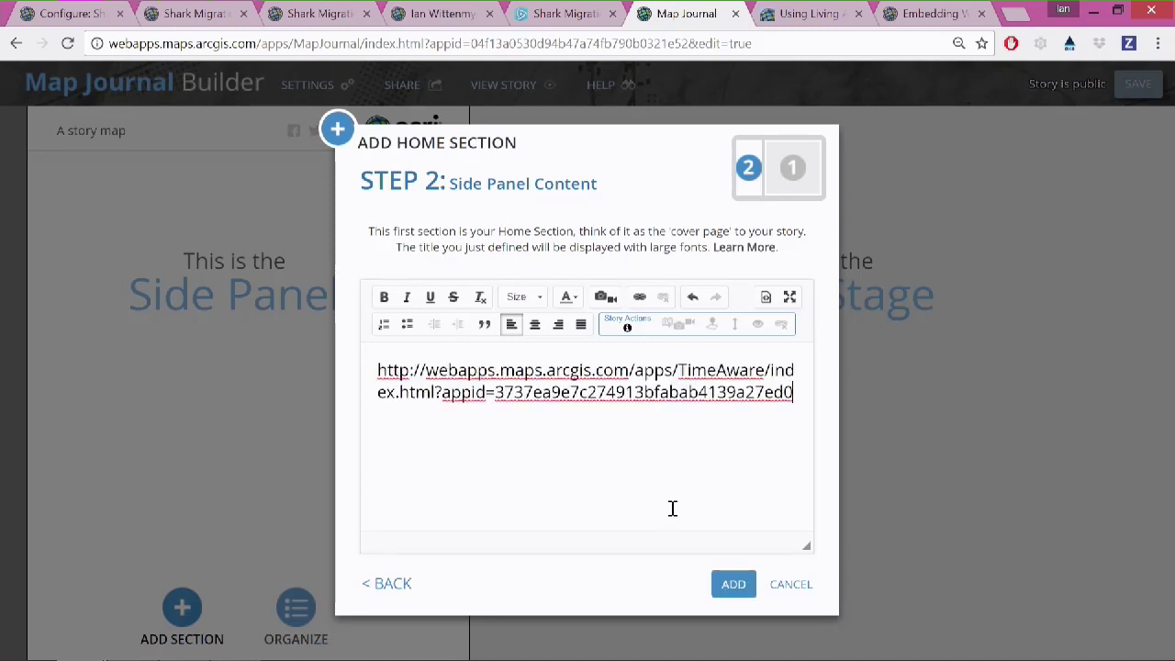
pyautogui.hotkey('ctrl', 'a')
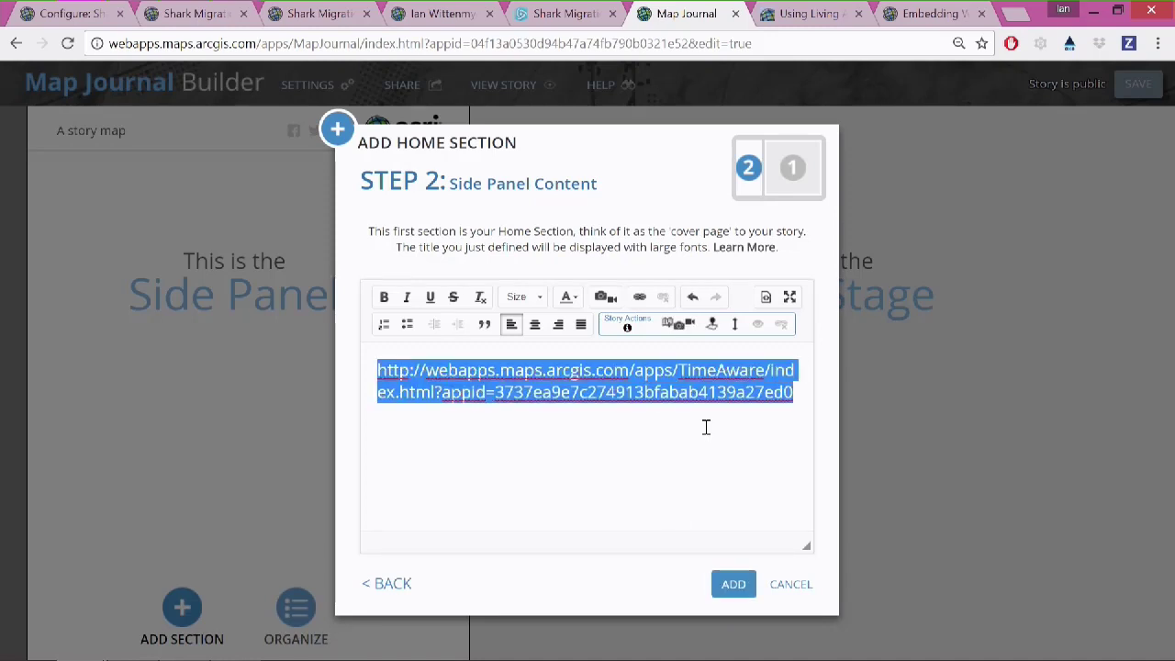
pyautogui.click(721, 586)
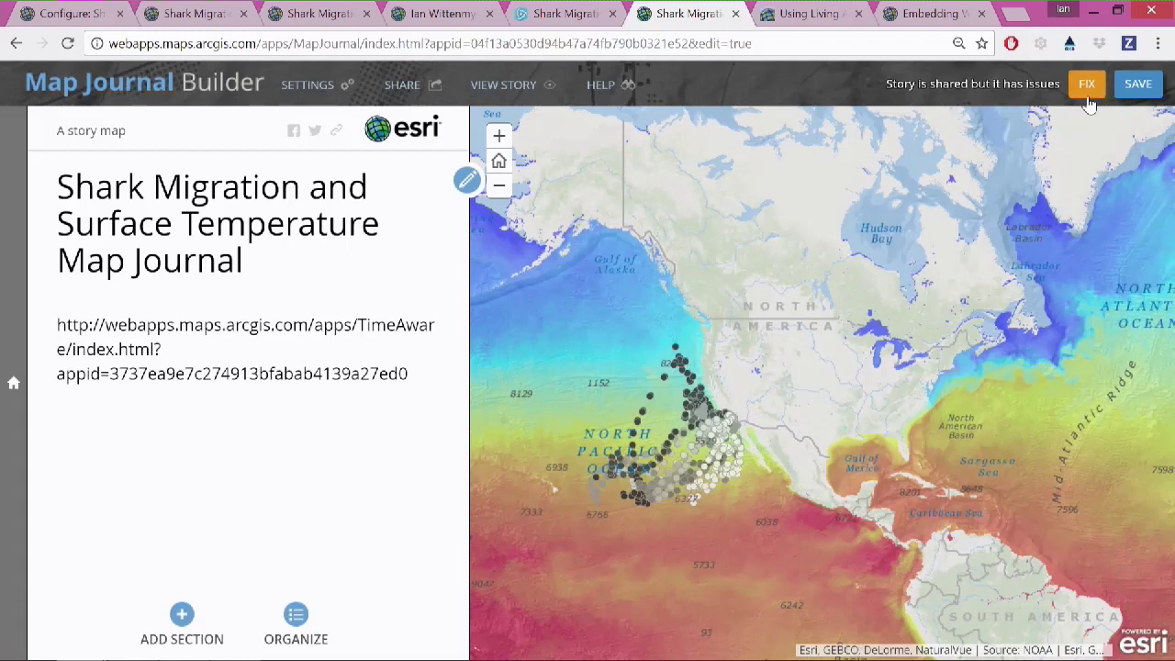
# - Resolve the sharing issue by making the Sea Surface Temperature subscription layer publicly available
pyautogui.click(1088, 88)
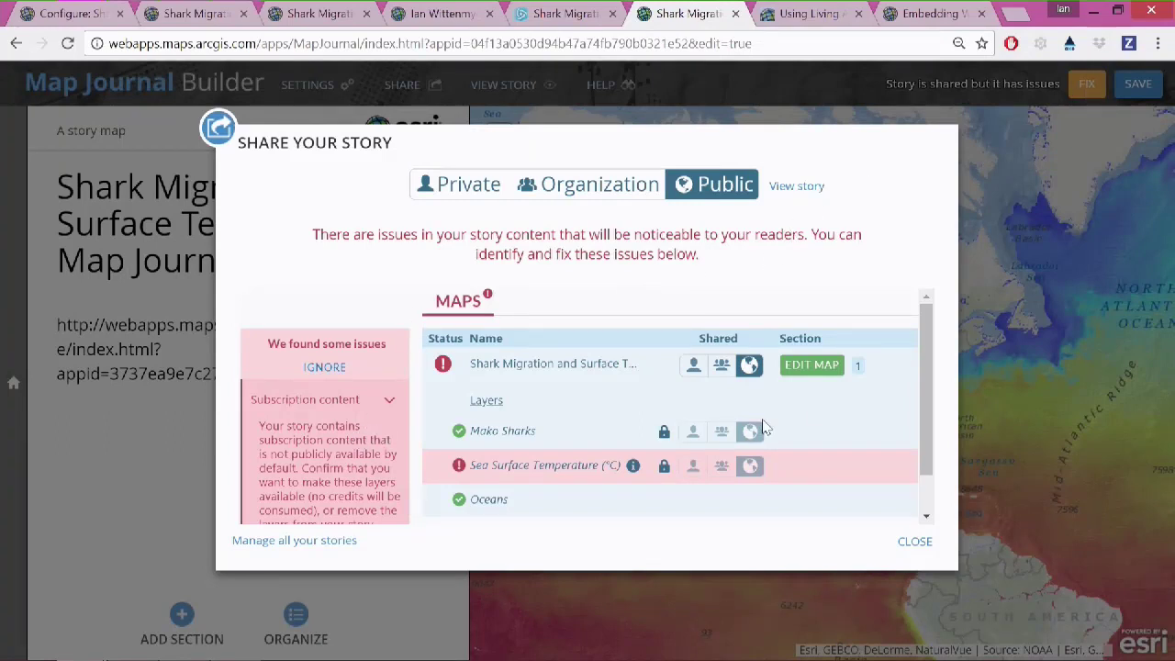
pyautogui.scroll(-1, 925, 418)
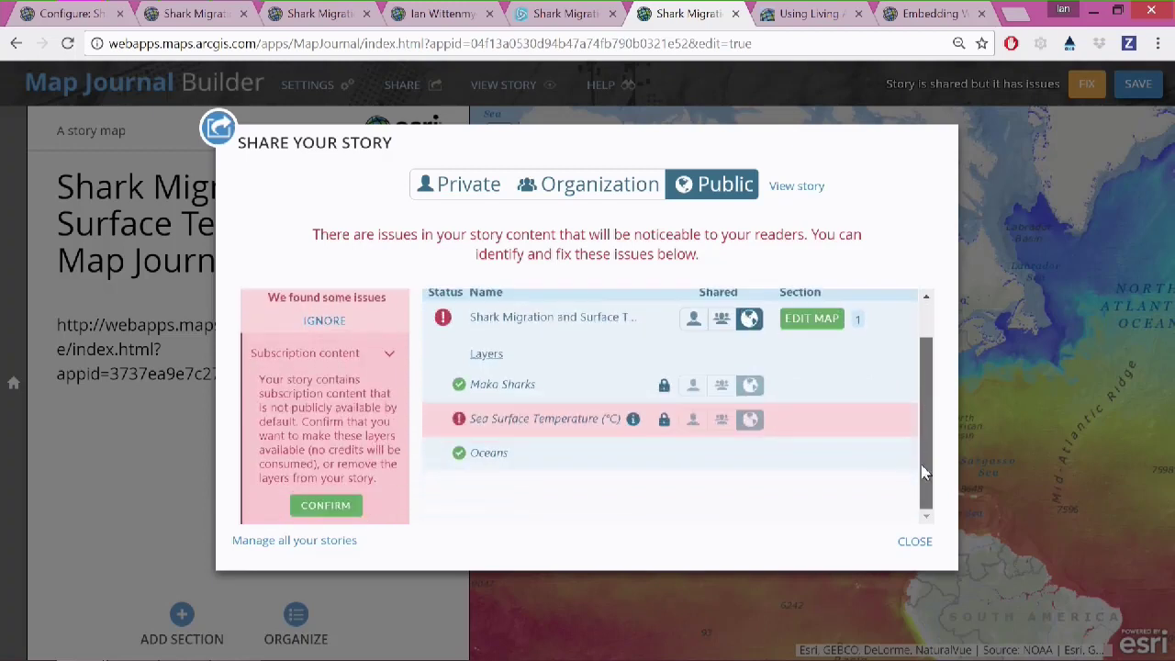
pyautogui.click(326, 505)
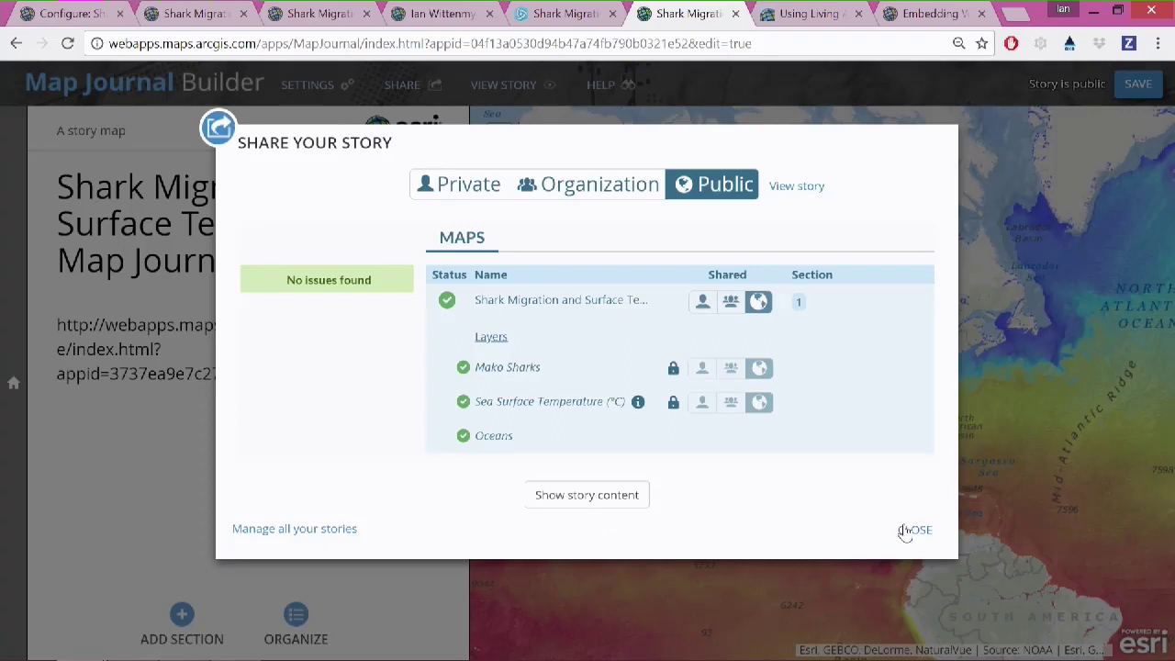
pyautogui.click(906, 531)
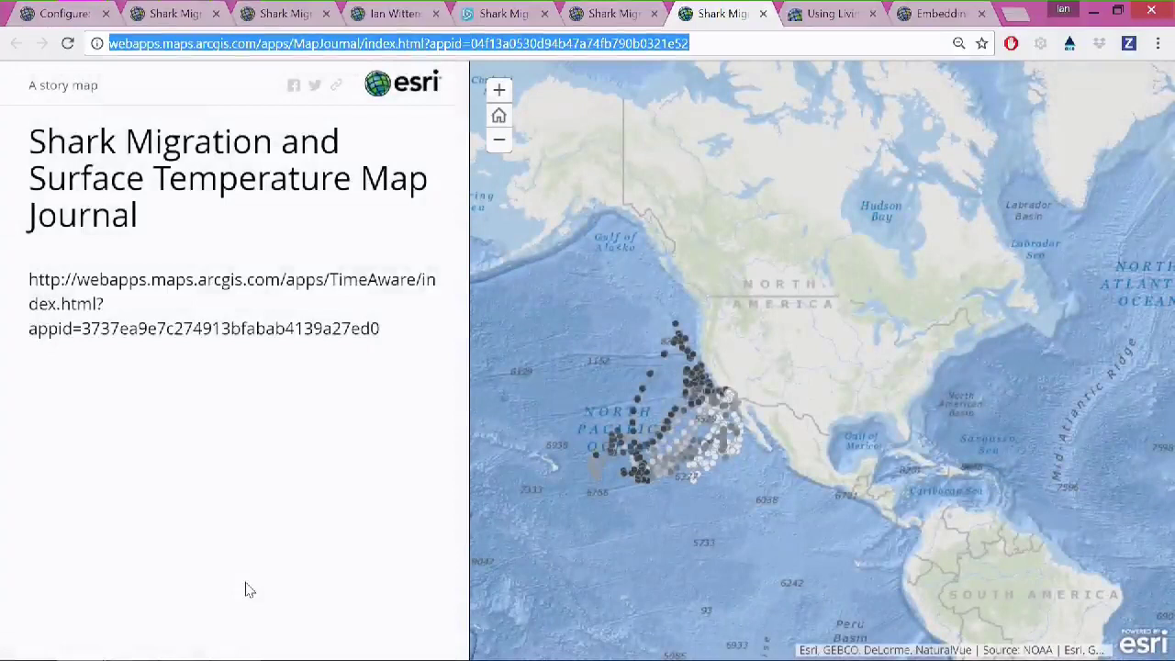
# - Copy the story's public link and load it in a new incognito tab
pyautogui.hotkey('alt', 'Tab')
pyautogui.hotkey('alt', 'Tab')
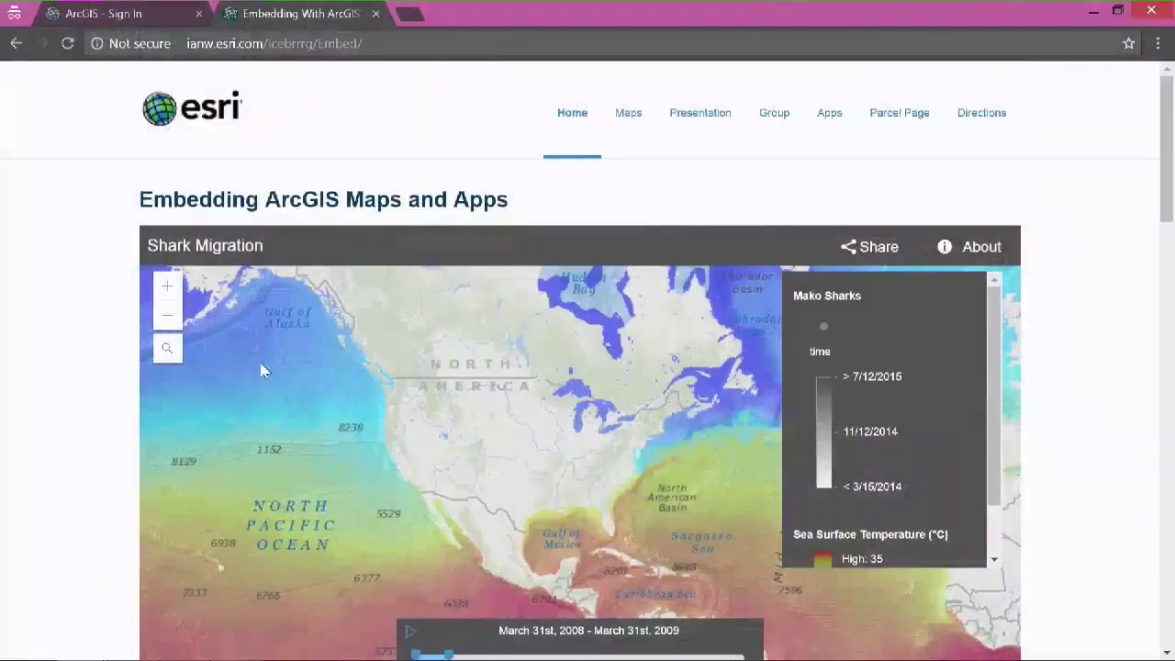
pyautogui.click(407, 15)
pyautogui.hotkey('ctrl', 'v')
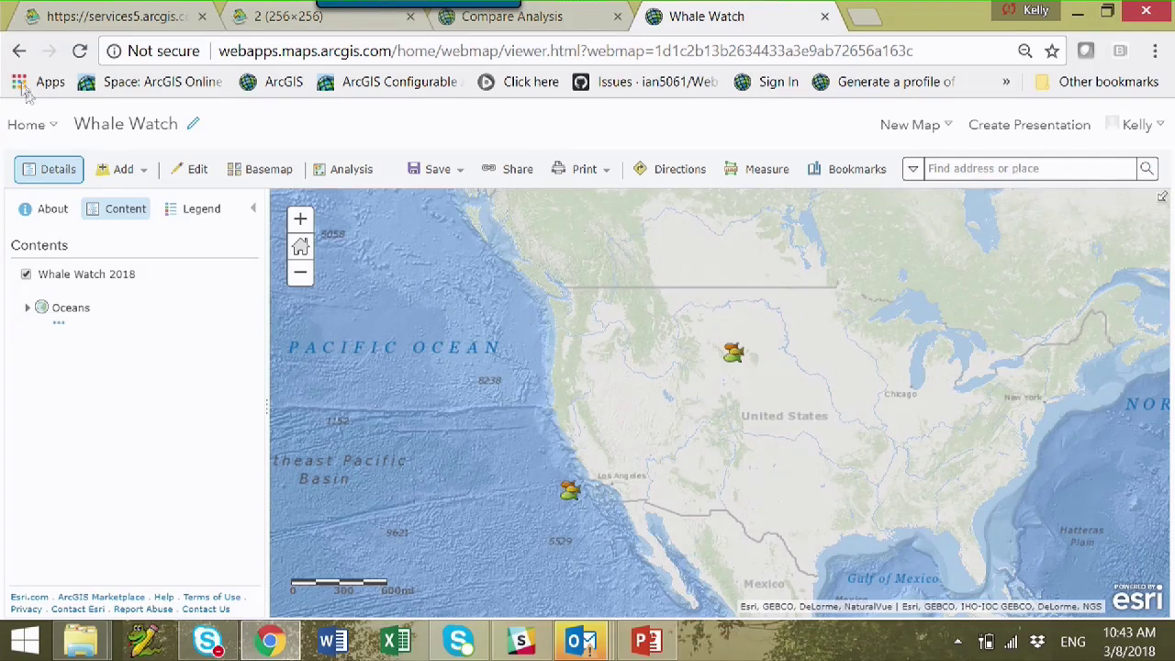
# - Place a heron_watch_2018 point off the California coast with species set to Right Whale
pyautogui.click(202, 174)
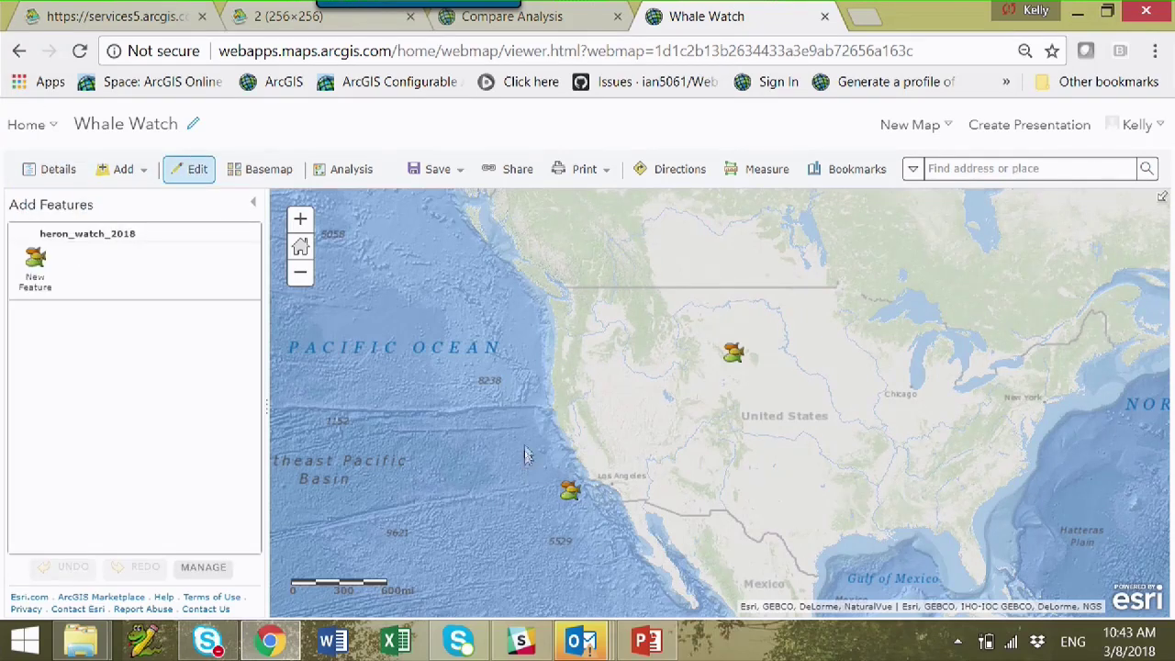
pyautogui.click(35, 274)
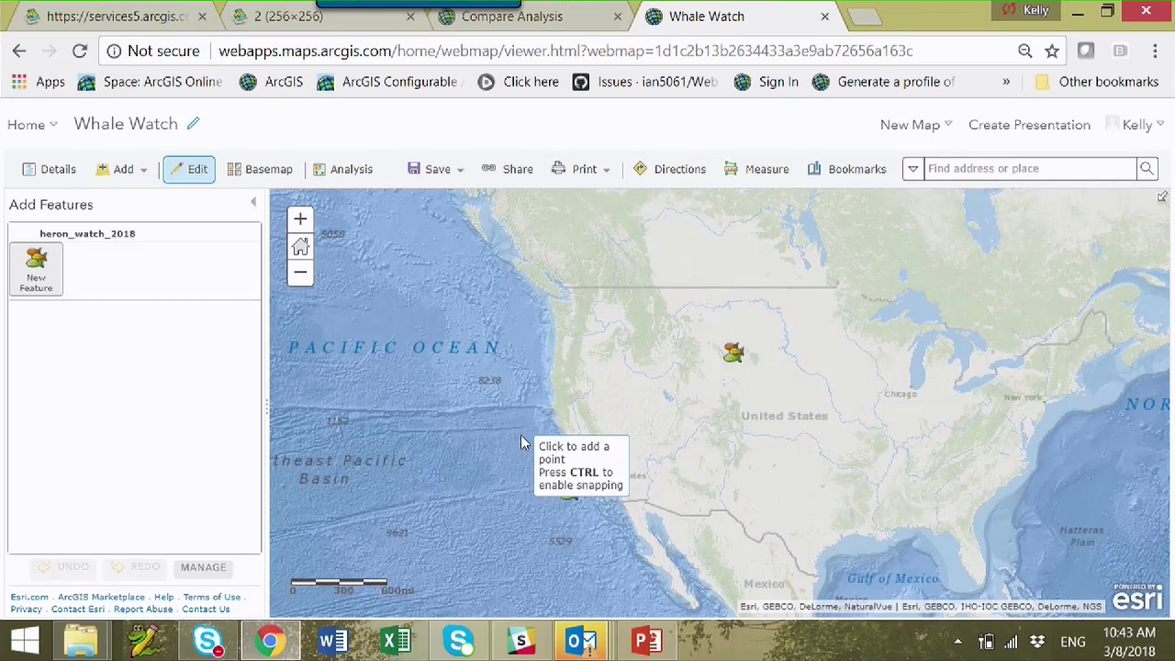
pyautogui.click(537, 446)
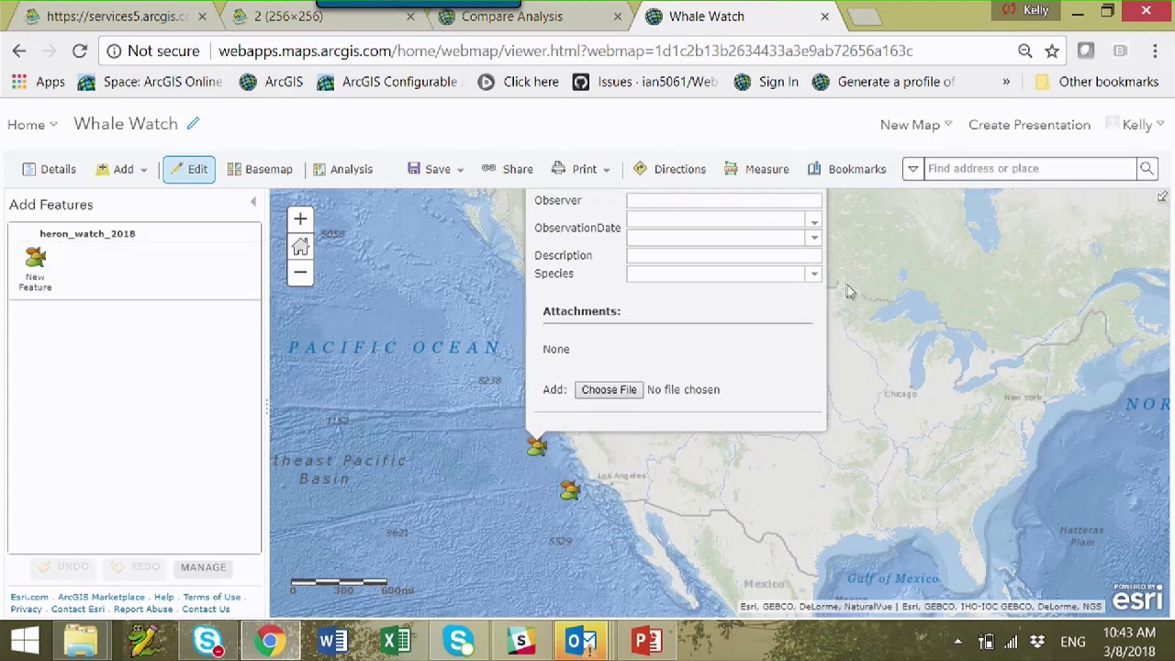
pyautogui.click(814, 273)
pyautogui.click(660, 294)
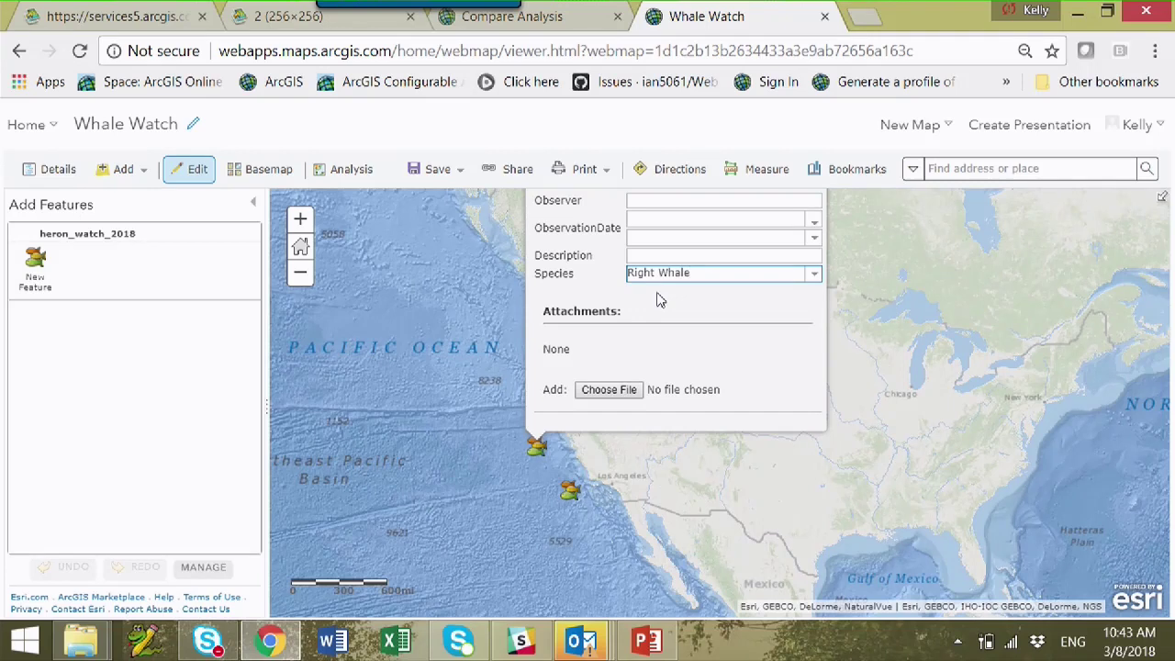
pyautogui.click(1036, 407)
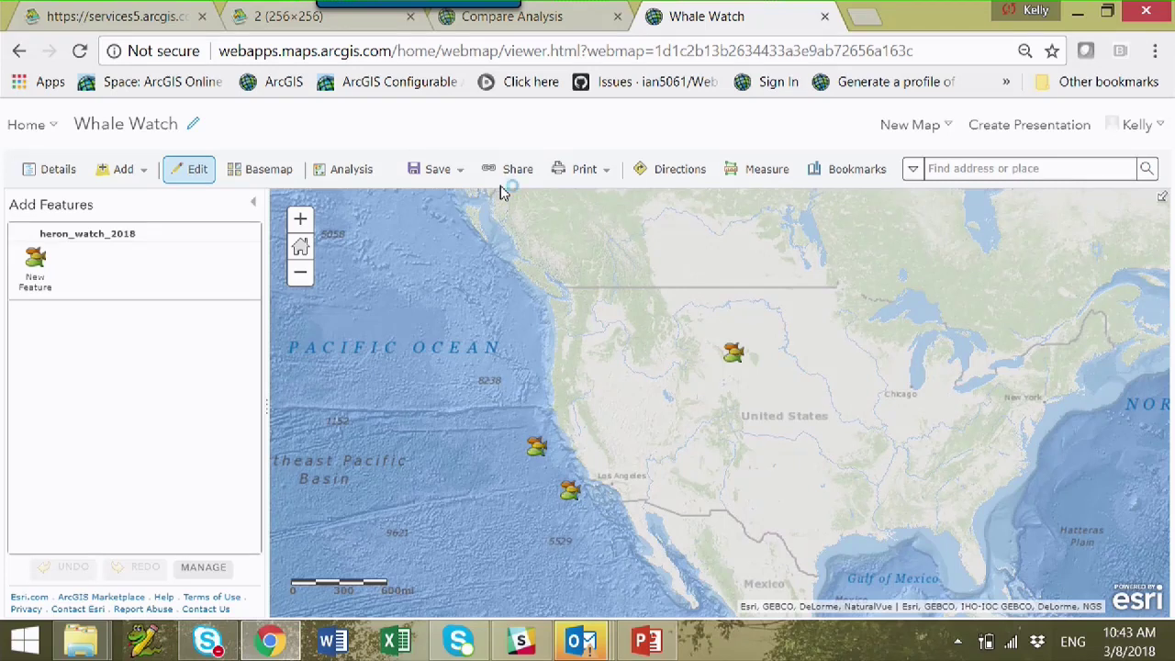
# - Share the Whale Watch map with Everyone (public) and update the Whale Watch 2018 layer's sharing to match
pyautogui.click(434, 175)
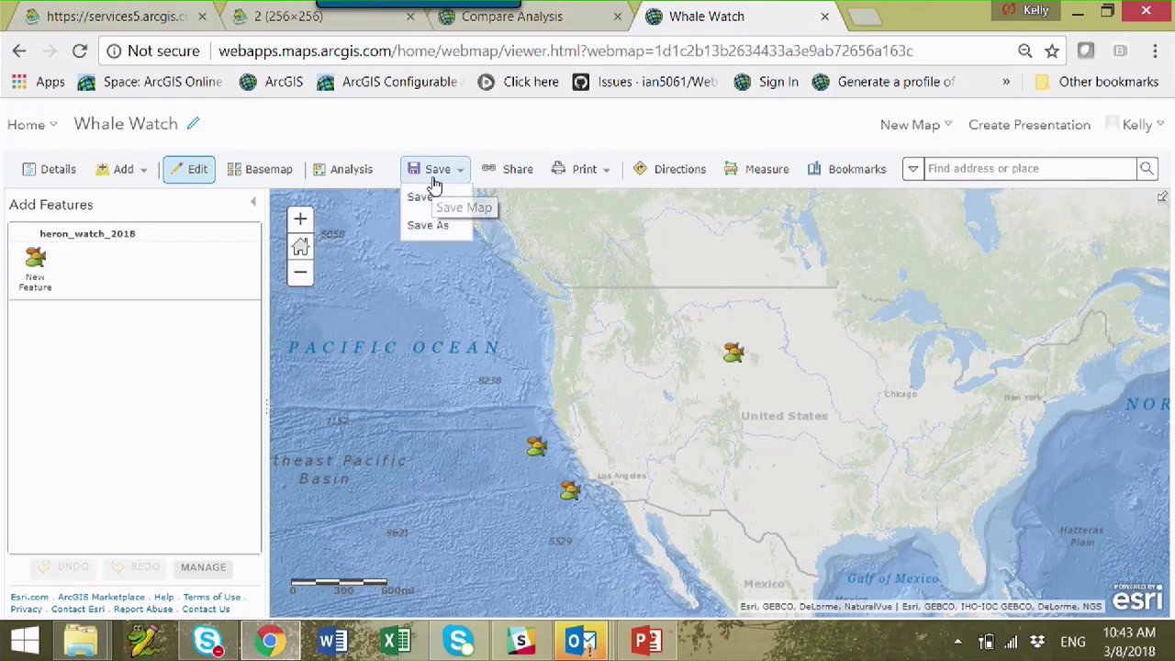
pyautogui.click(520, 173)
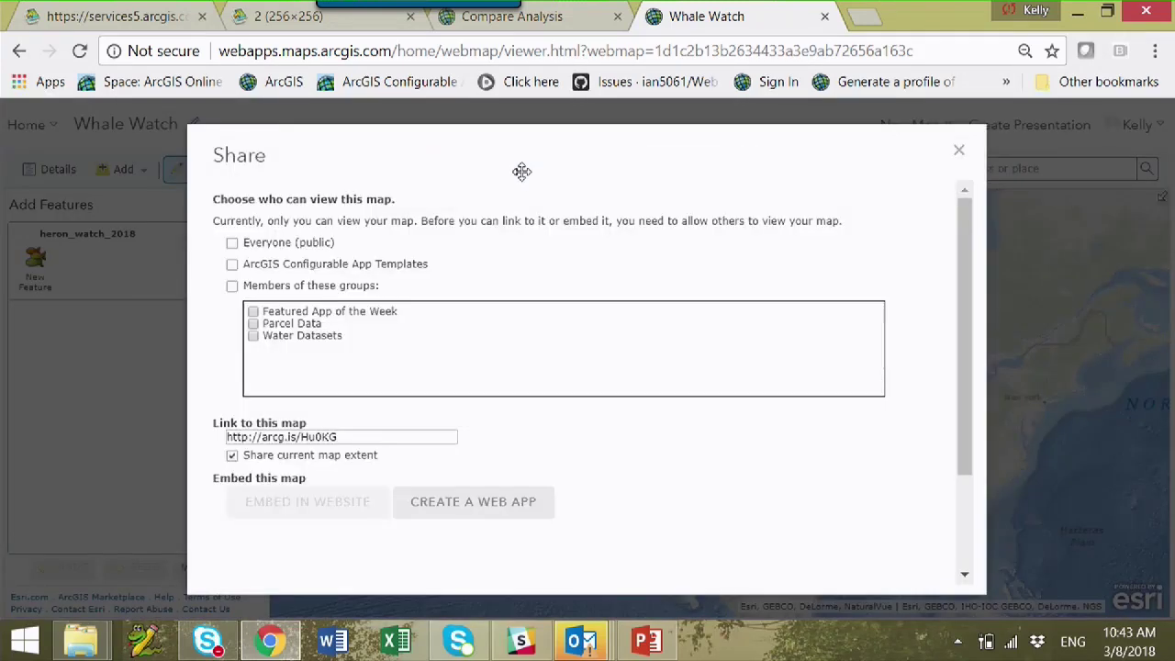
pyautogui.click(232, 243)
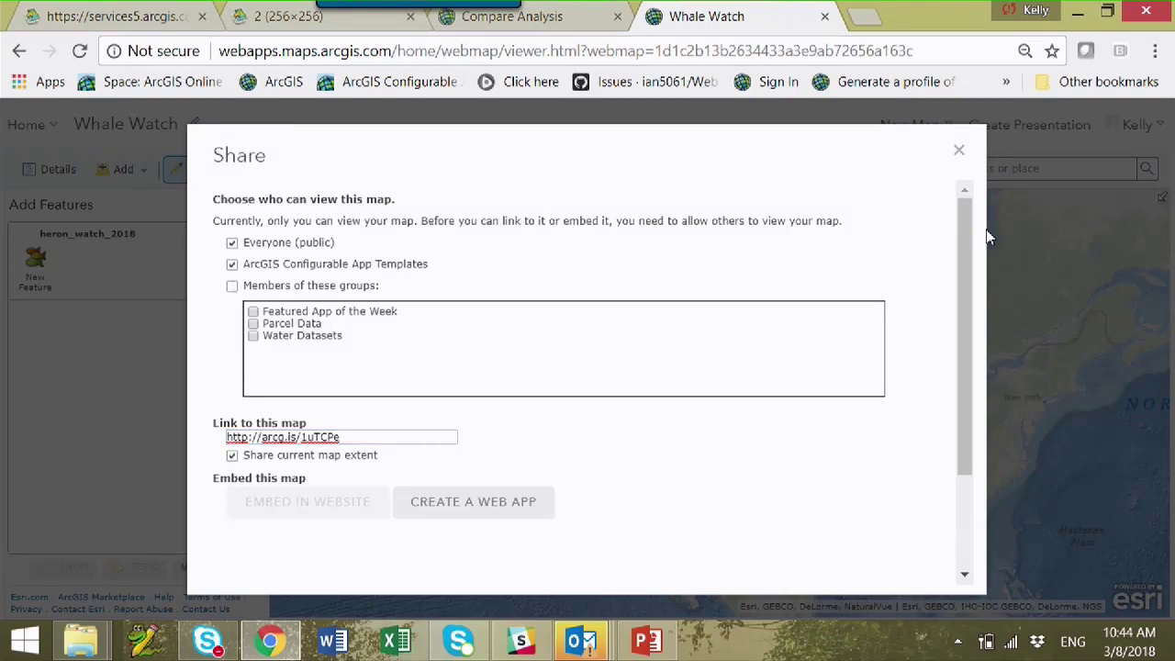
pyautogui.moveTo(969, 232); pyautogui.dragTo(979, 314)
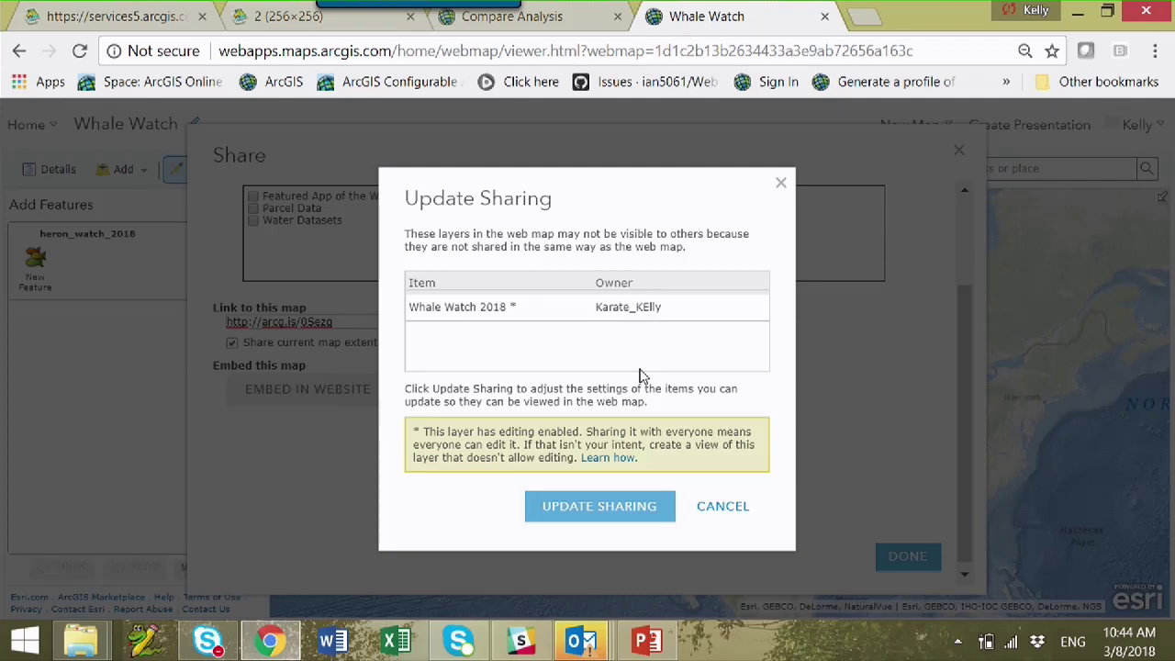
pyautogui.click(622, 508)
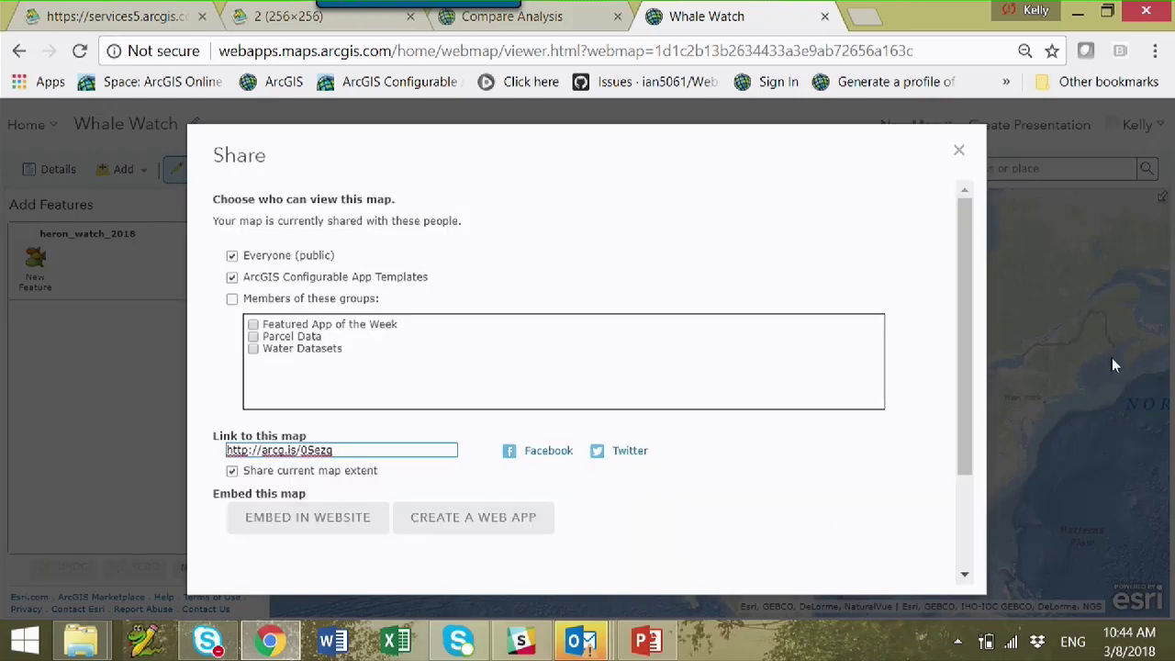
# - Create a GeoForm web app from the Whale Watch map, briefly checking the Compare Analysis tab afterwards
pyautogui.click(509, 539)
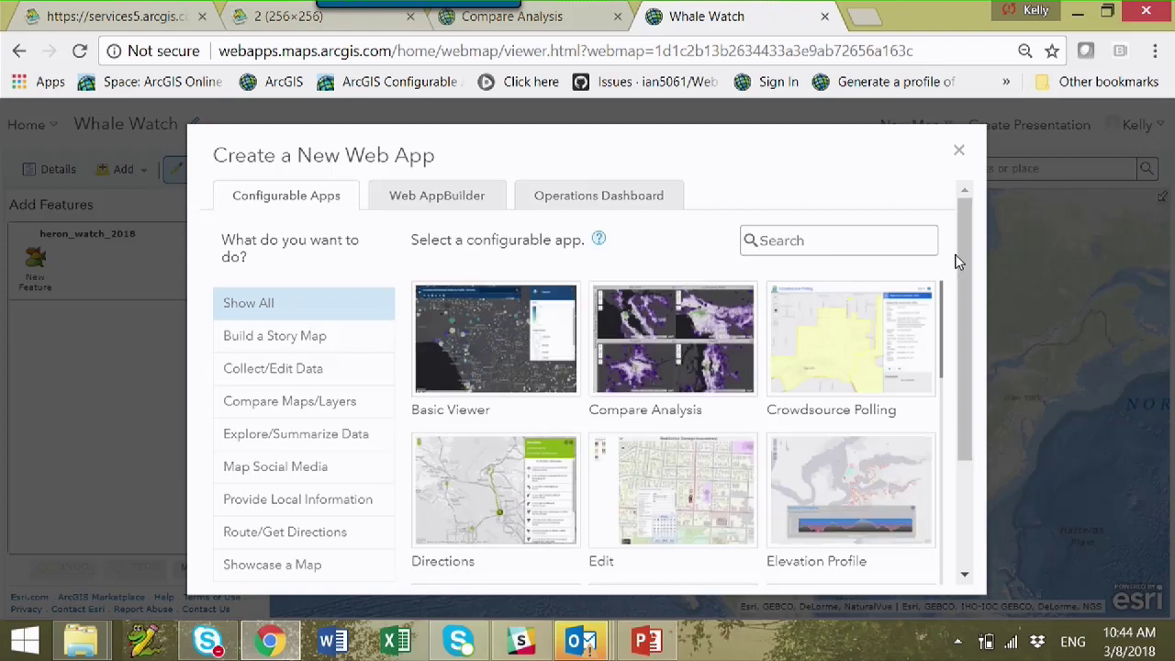
pyautogui.scroll(-3, 964, 418)
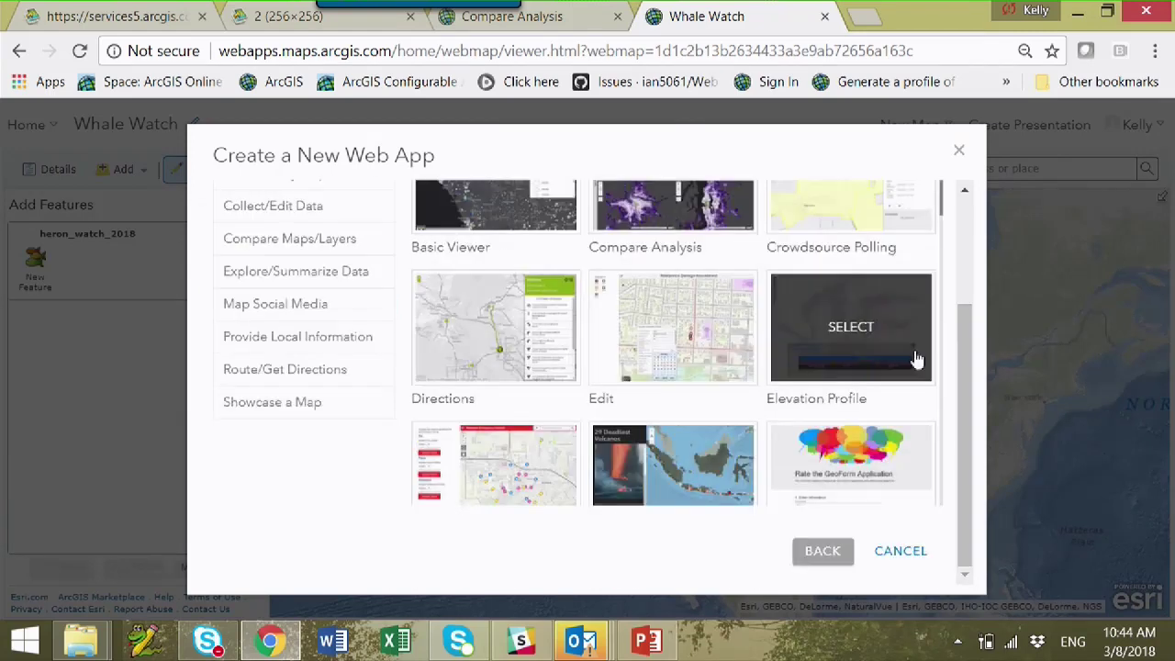
pyautogui.click(834, 475)
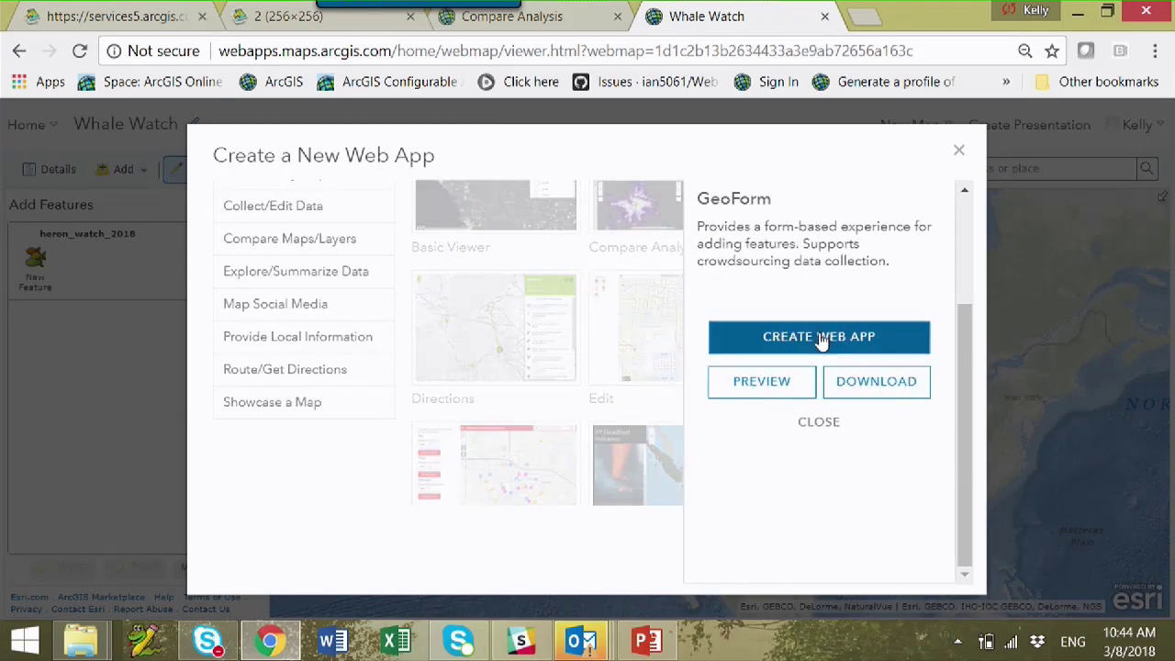
pyautogui.click(824, 336)
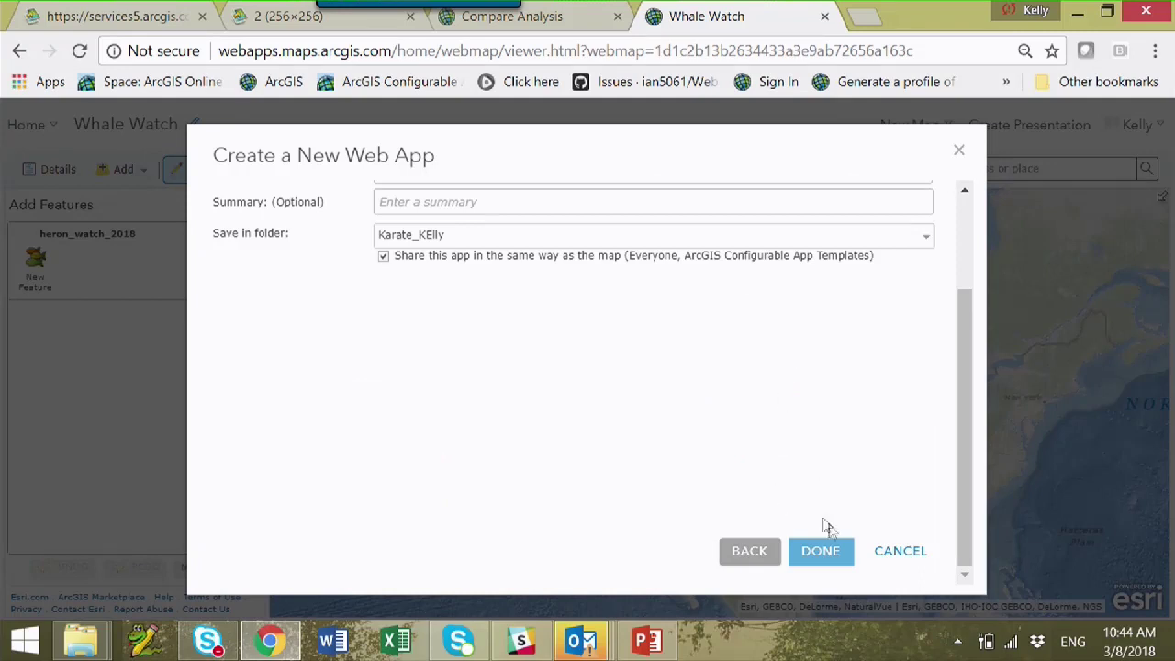
pyautogui.click(821, 552)
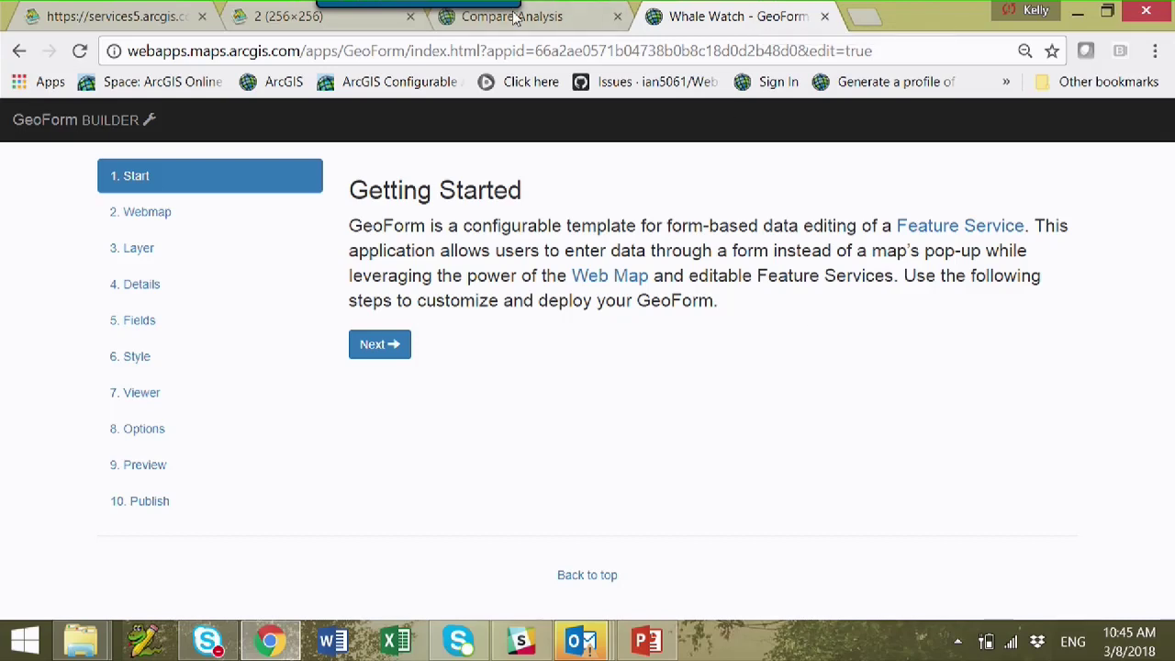
pyautogui.click(566, 20)
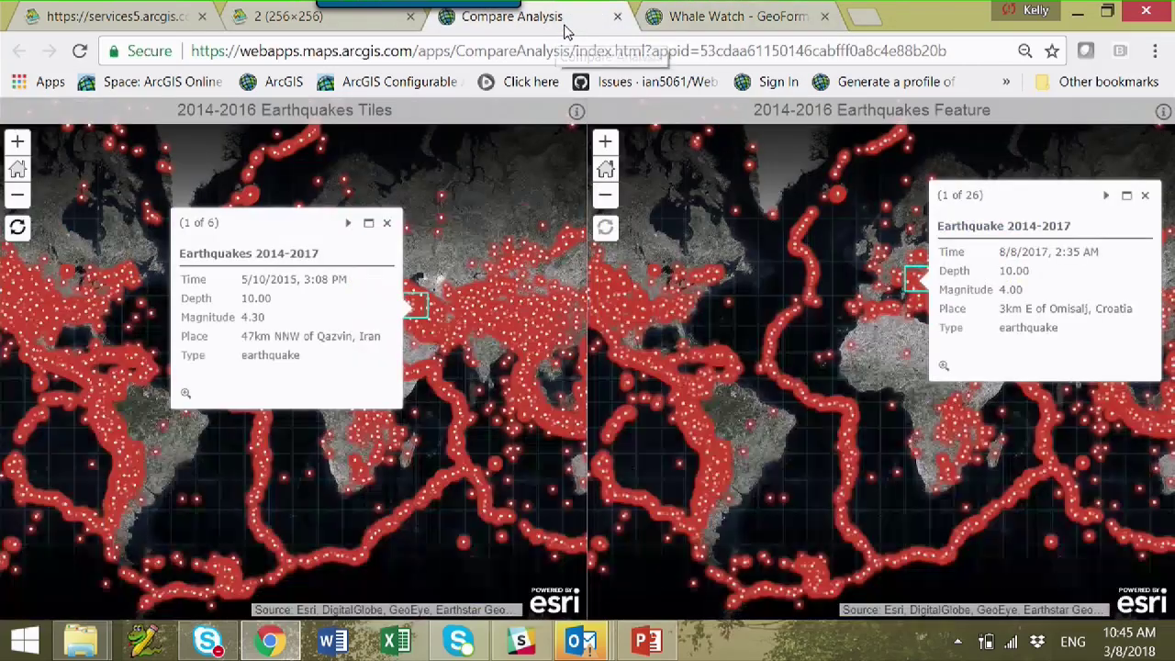
pyautogui.click(736, 23)
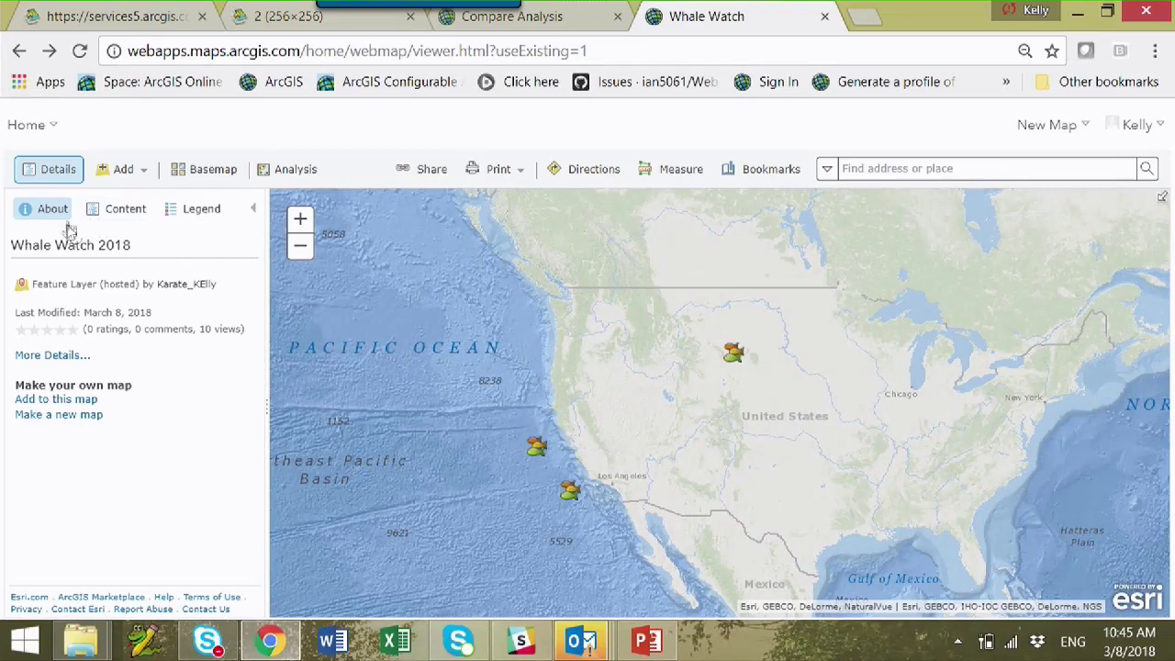
# - Open the Whale Watch 2018 layer's item page from the map's layer details
pyautogui.click(38, 169)
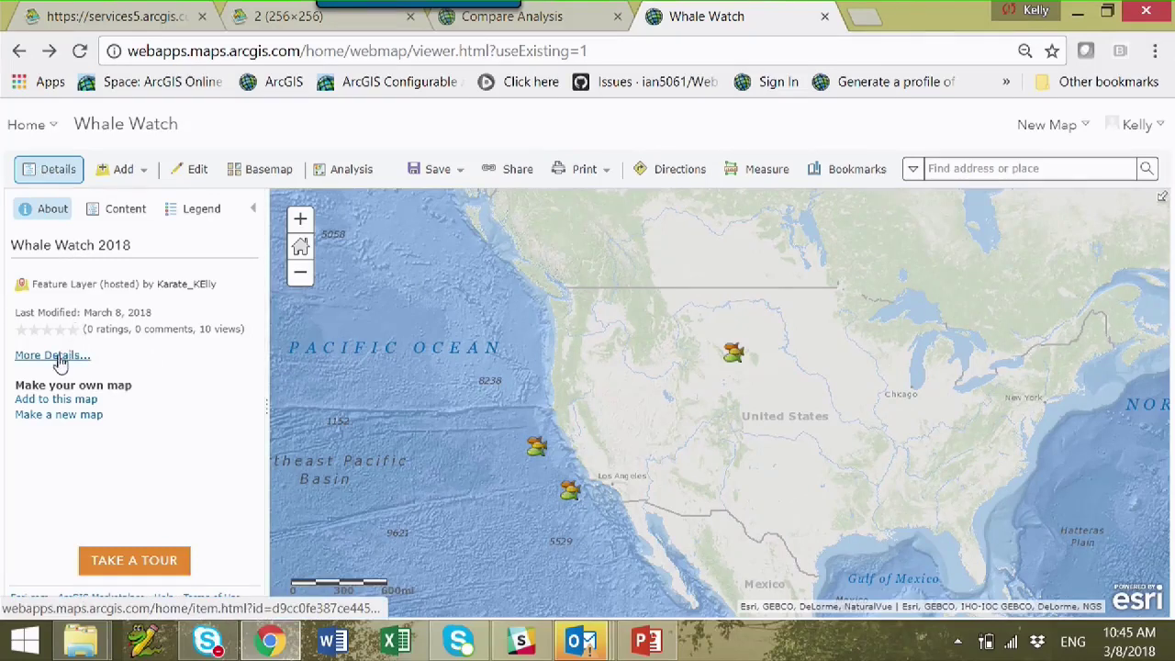
pyautogui.click(59, 357)
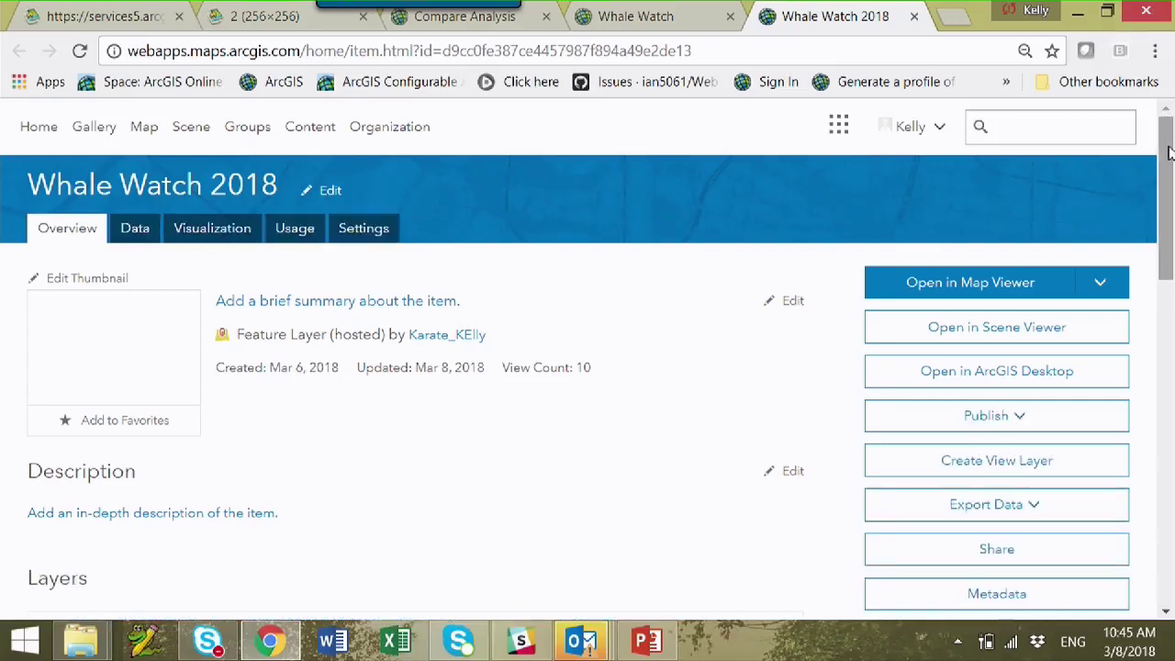
pyautogui.moveTo(1168, 133); pyautogui.dragTo(1167, 160)
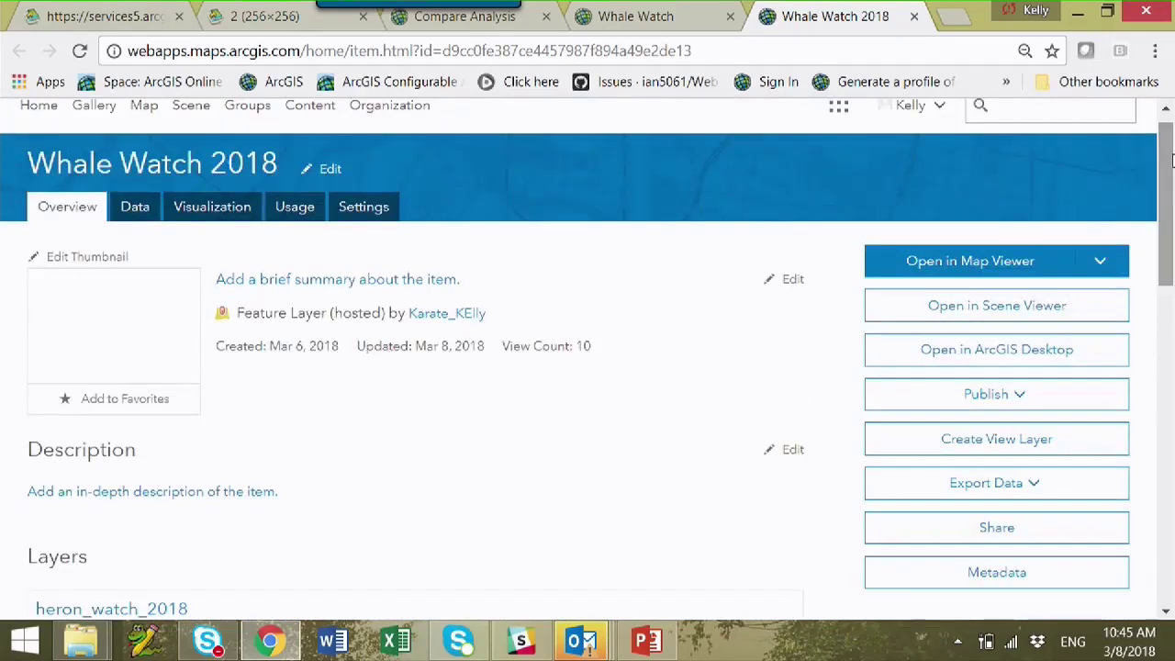
# - Create a view layer titled 'Whale Watch 2018 Display'
pyautogui.click(994, 440)
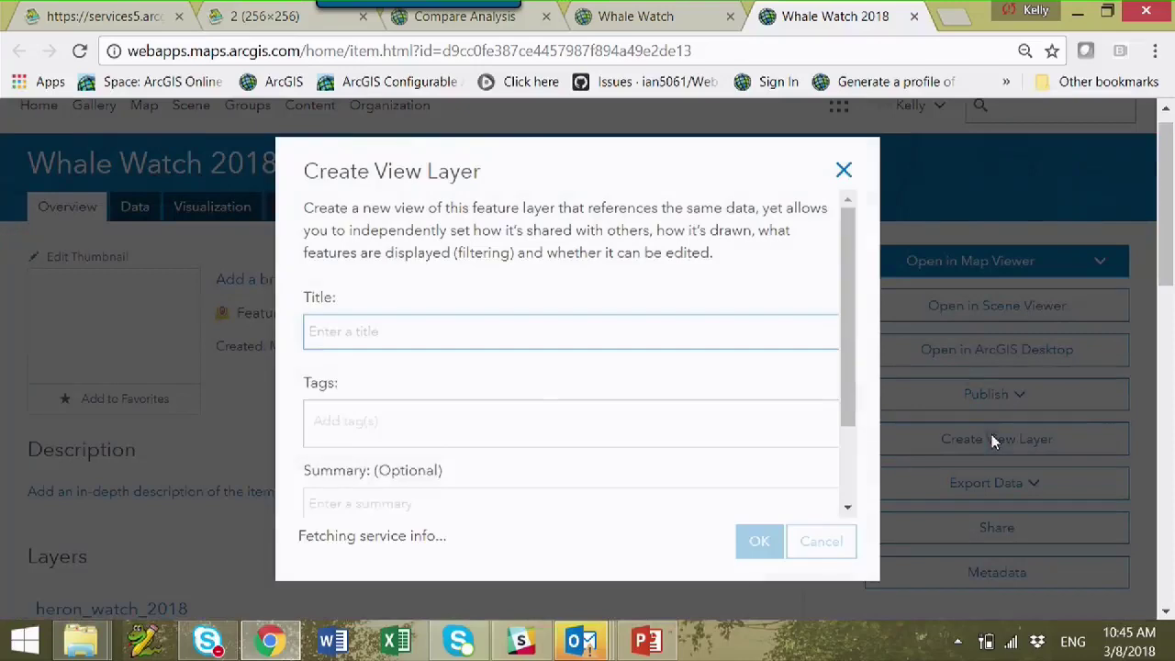
pyautogui.press('BackSpace')
pyautogui.press('BackSpace')
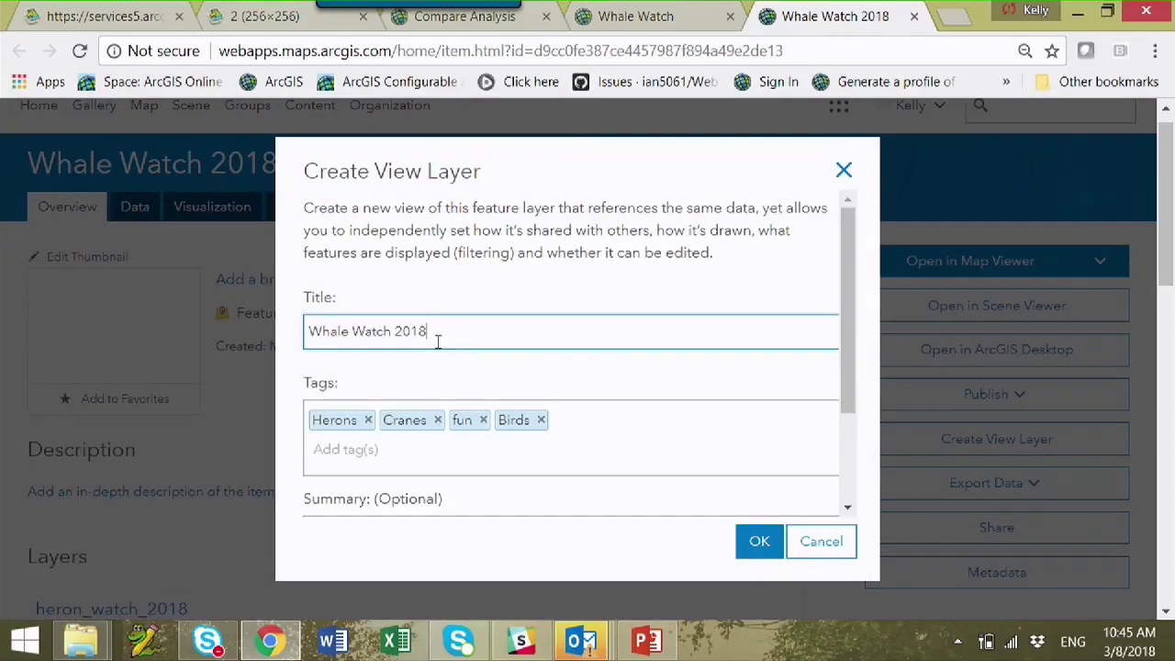
pyautogui.write('Display')
pyautogui.moveTo(850, 381); pyautogui.dragTo(865, 506)
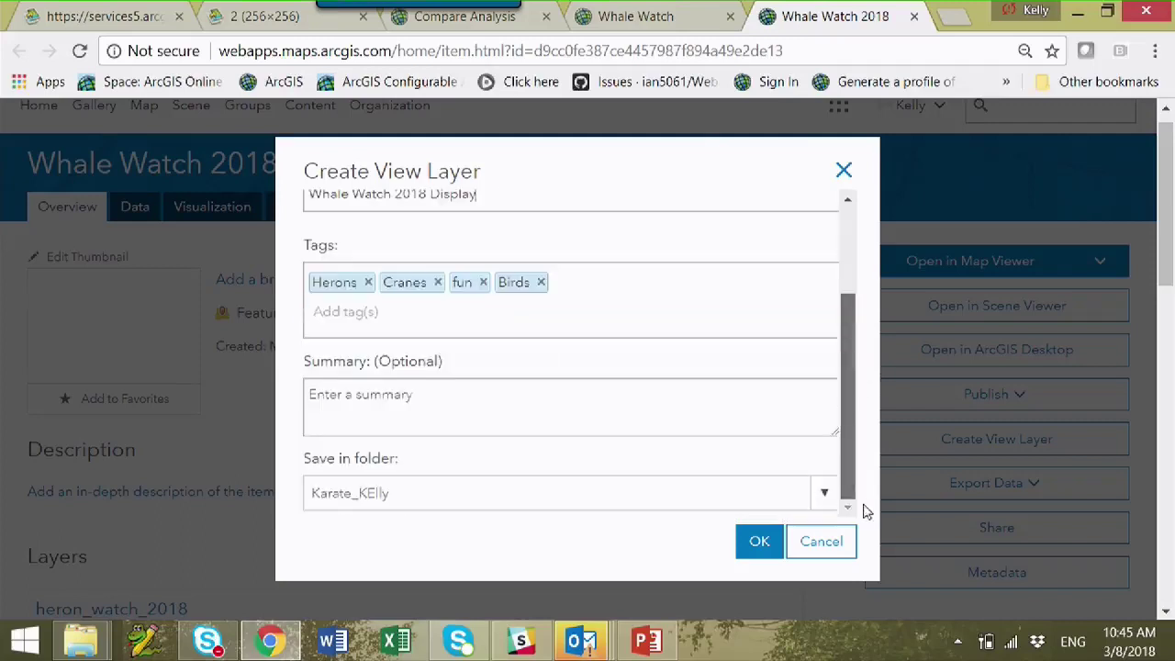
pyautogui.click(759, 544)
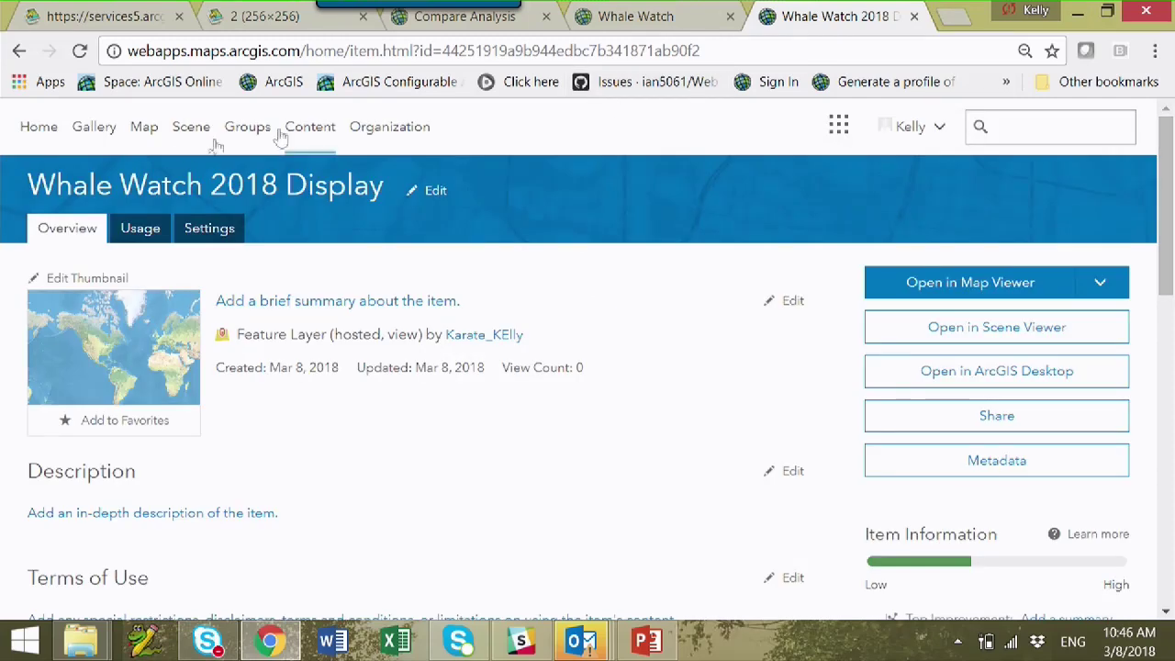
# - Review the Whale Watch 2018 Display view's feature layer settings with editing left disabled, then move to PowerPoint
pyautogui.click(220, 237)
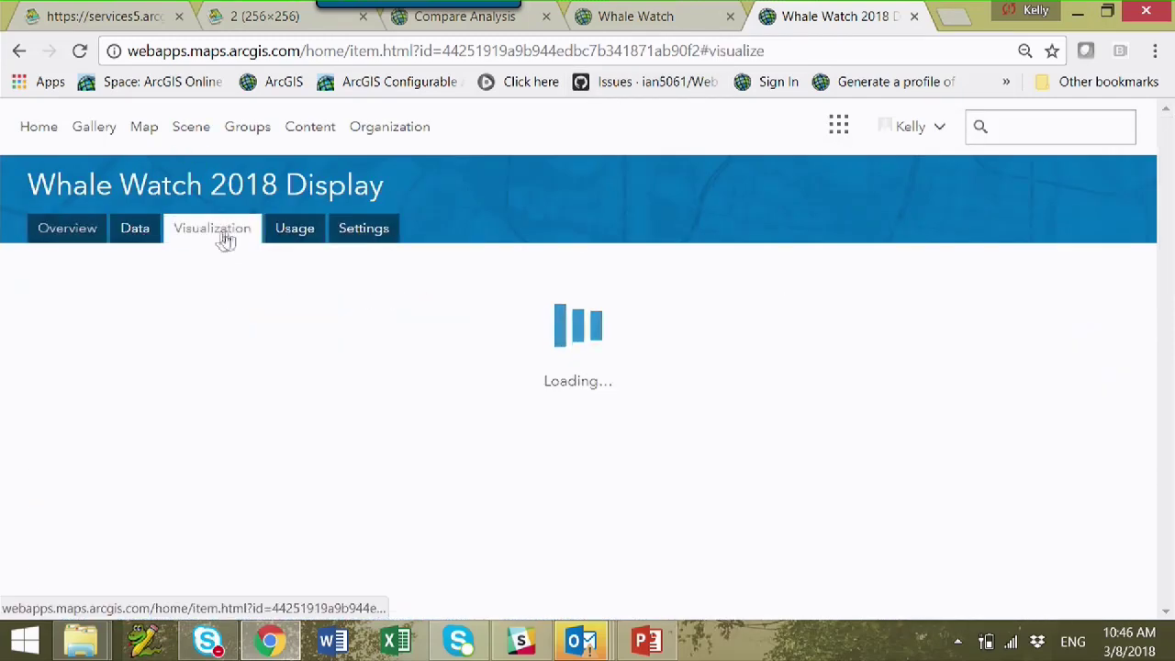
pyautogui.click(378, 236)
pyautogui.moveTo(1162, 263); pyautogui.dragTo(1170, 447)
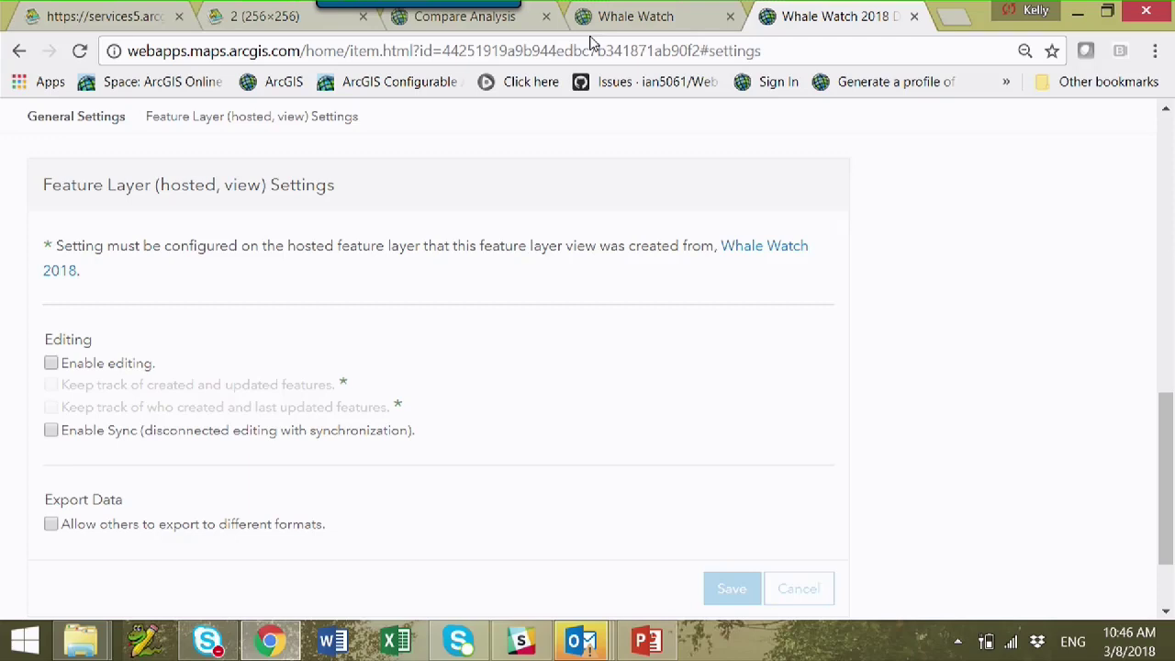
pyautogui.click(647, 641)
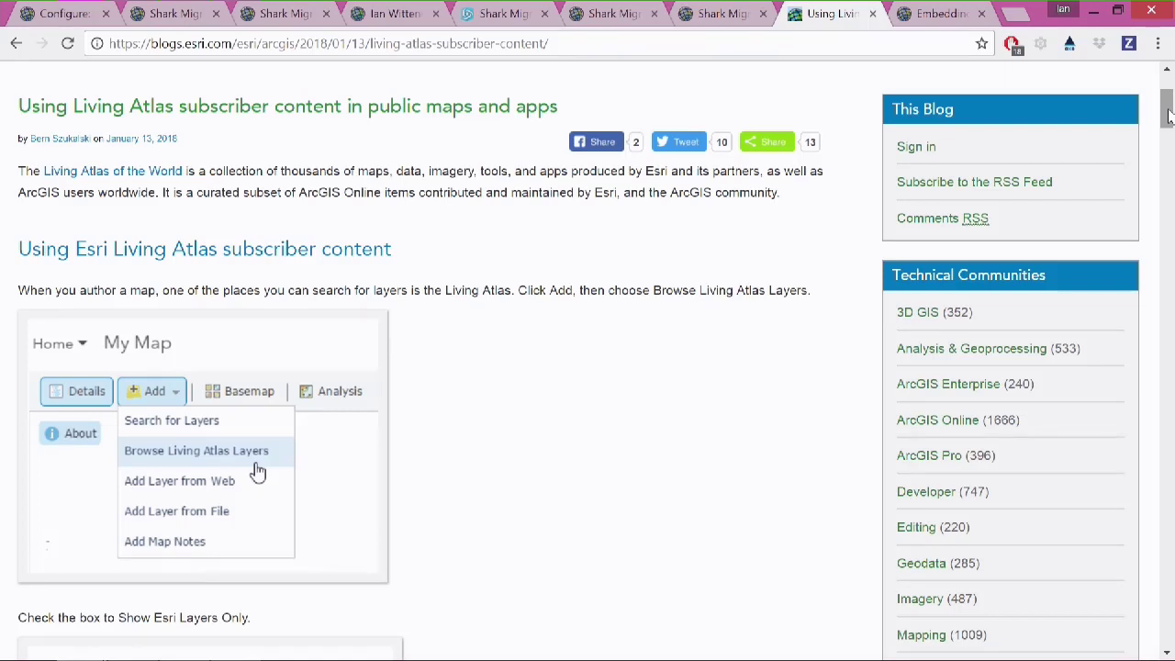
pyautogui.scroll(2, 1169, 115)
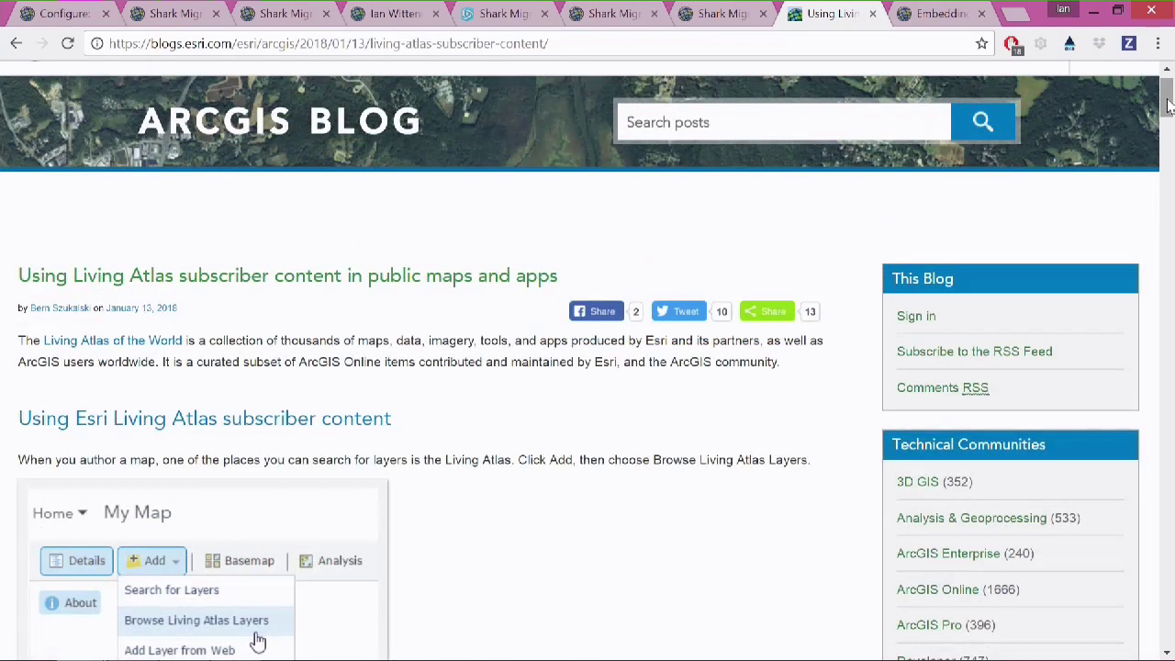